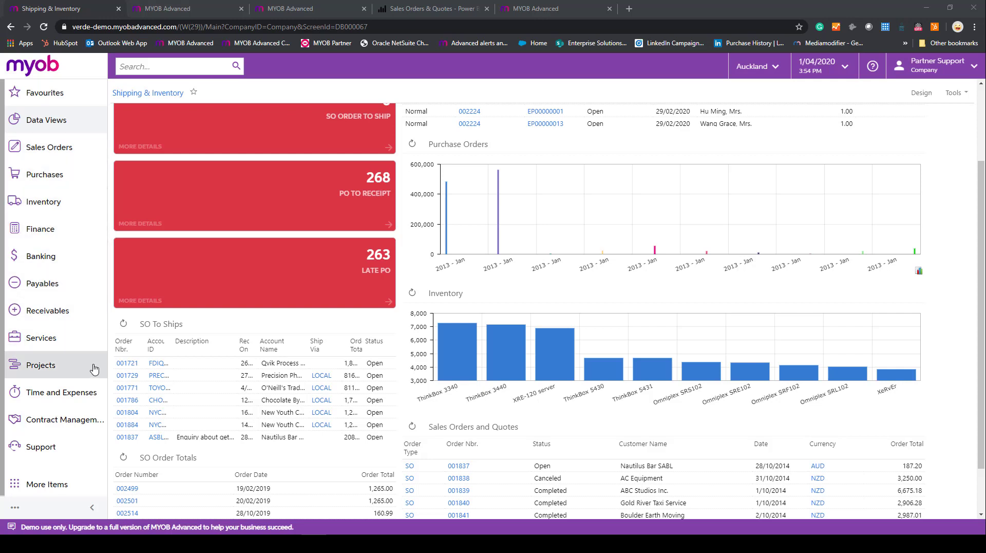
Step: Enter and leave menu editing mode, and collapse and re-expand the navigation menu
{"action": "left_click", "coordinate": [32, 492]}
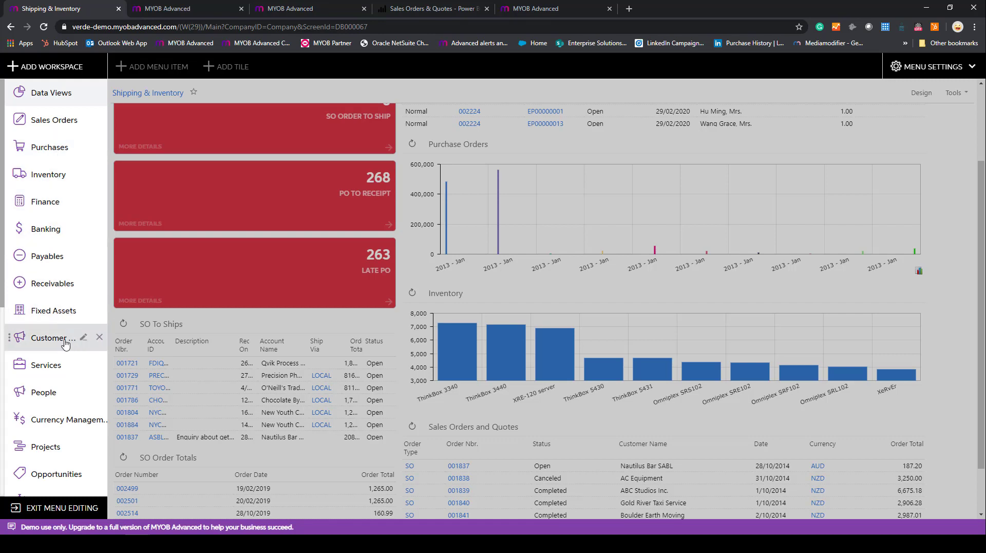
{"action": "left_click", "coordinate": [45, 508]}
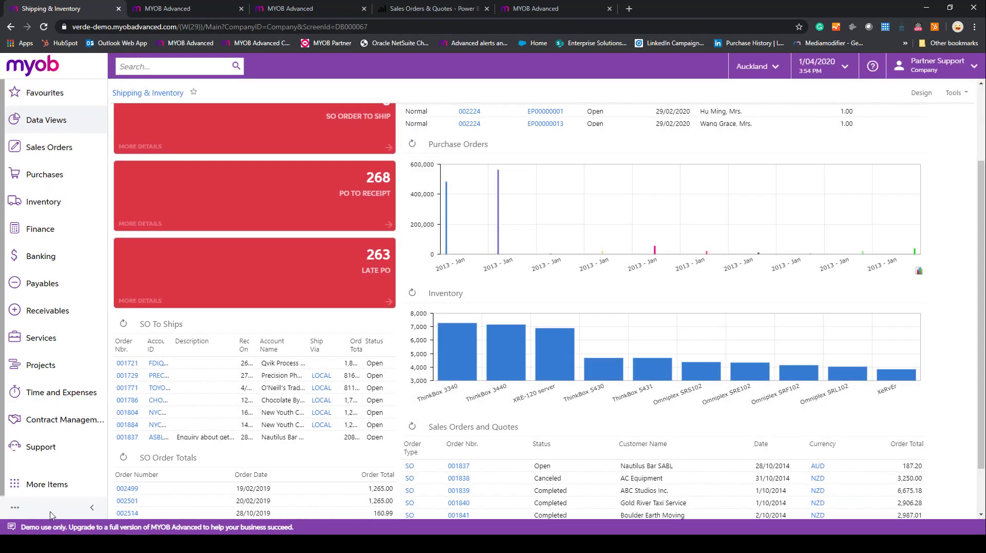
{"action": "left_click", "coordinate": [91, 509]}
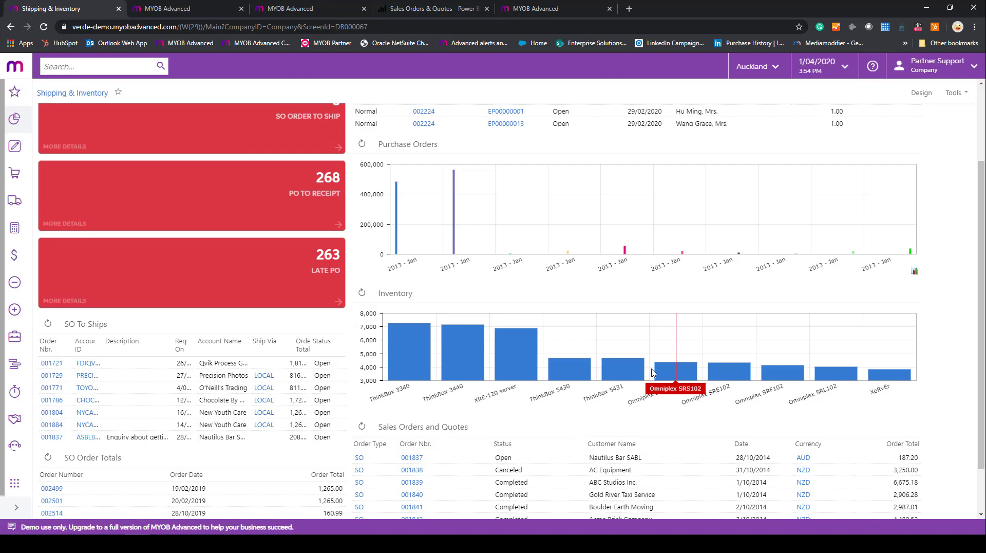
{"action": "left_click", "coordinate": [16, 507]}
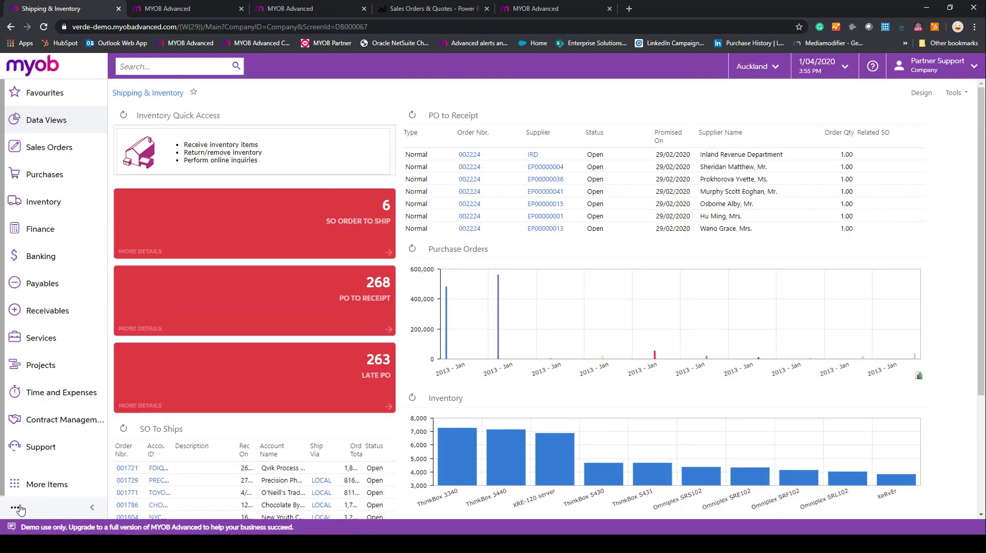
Step: Show the Payables workspace's quick and full menus and review which items are configured for its quick menu
{"action": "left_click", "coordinate": [42, 289]}
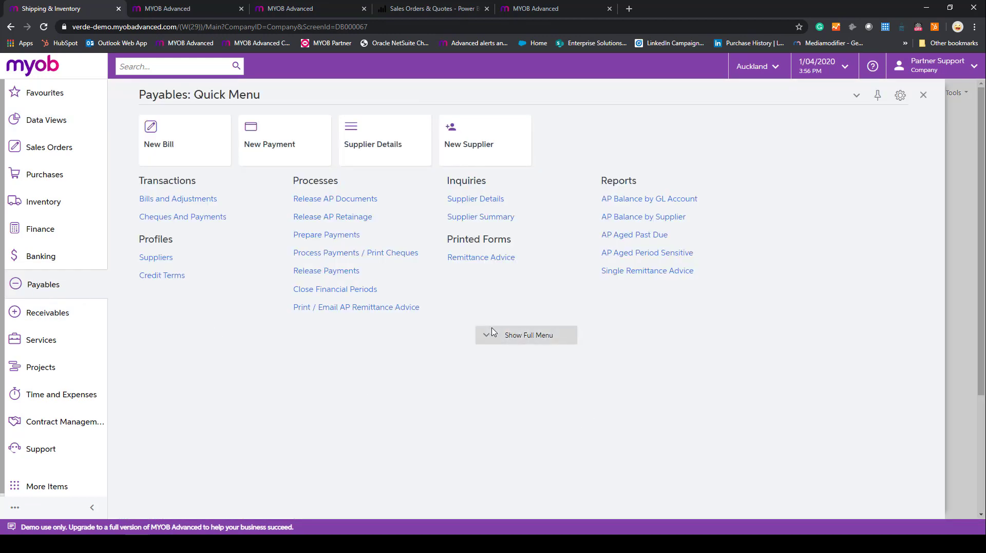
{"action": "left_click", "coordinate": [519, 337]}
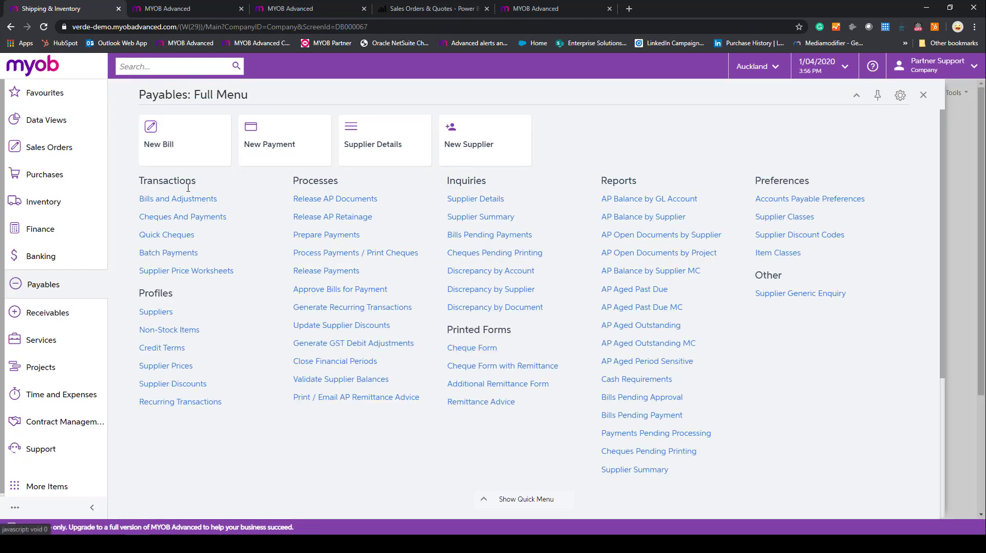
{"action": "right_click", "coordinate": [155, 204]}
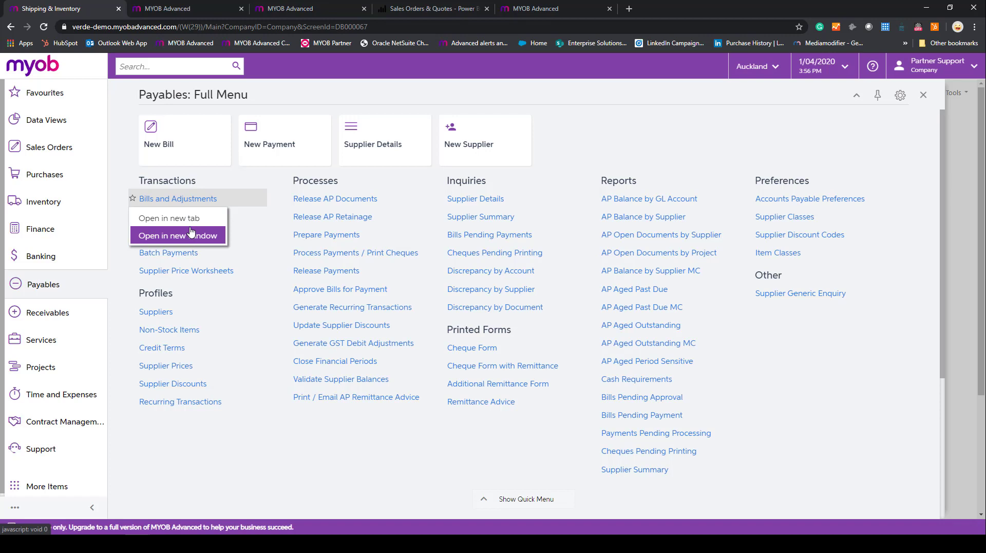
{"action": "left_click", "coordinate": [205, 443]}
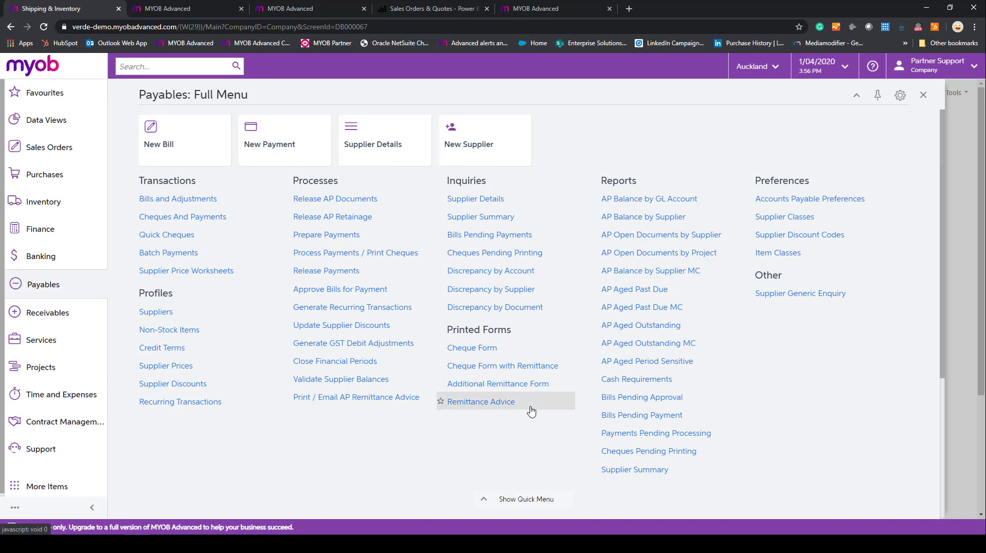
{"action": "left_click", "coordinate": [524, 501]}
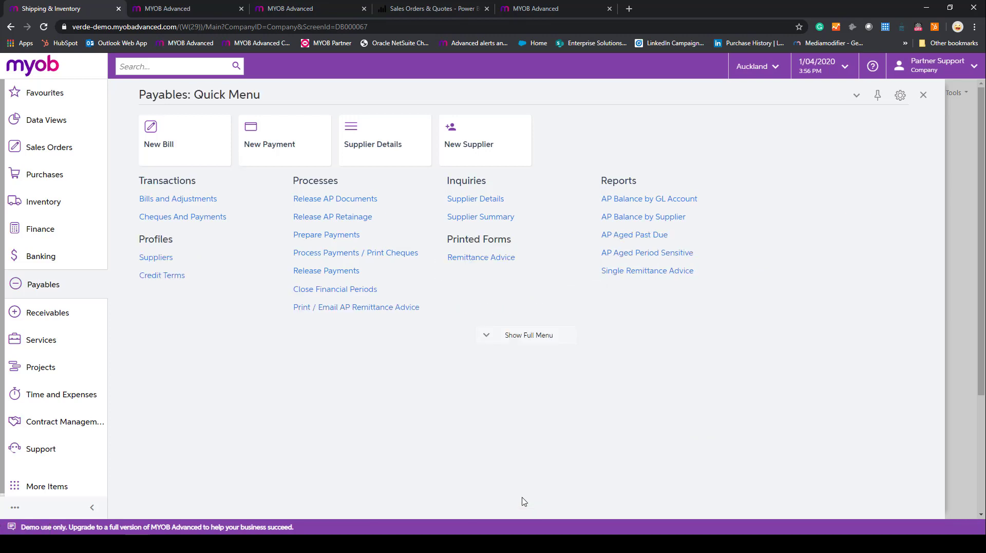
{"action": "left_click", "coordinate": [515, 339]}
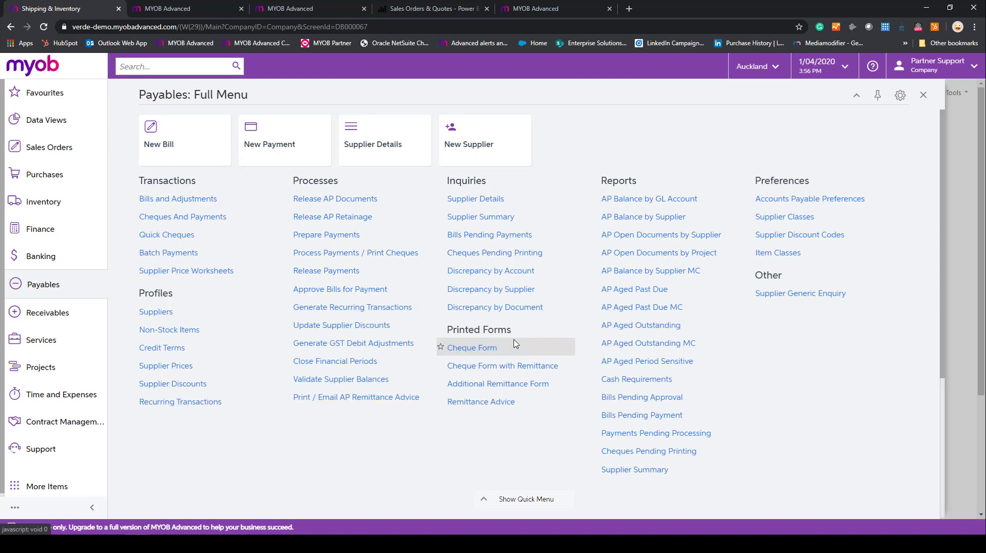
{"action": "left_click", "coordinate": [901, 98]}
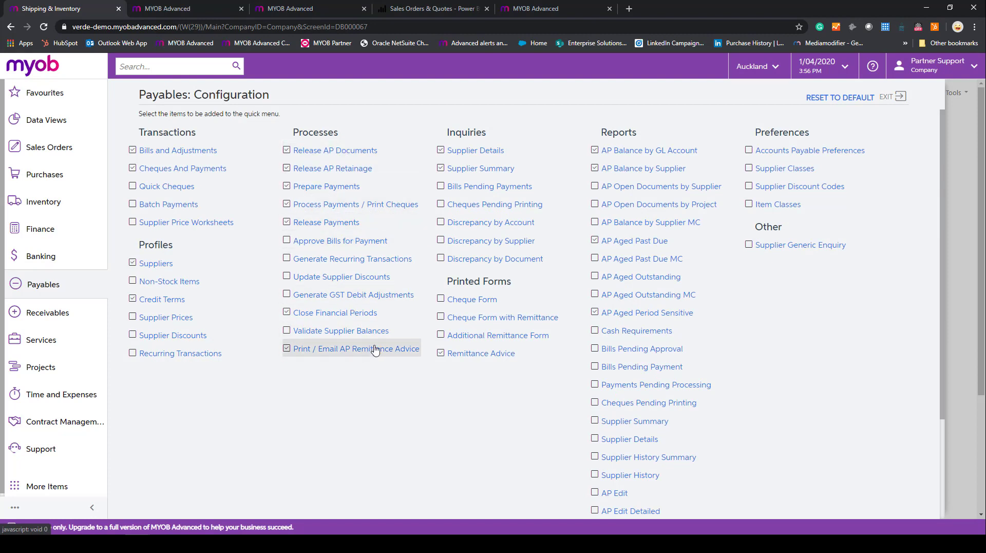
{"action": "left_click", "coordinate": [894, 100]}
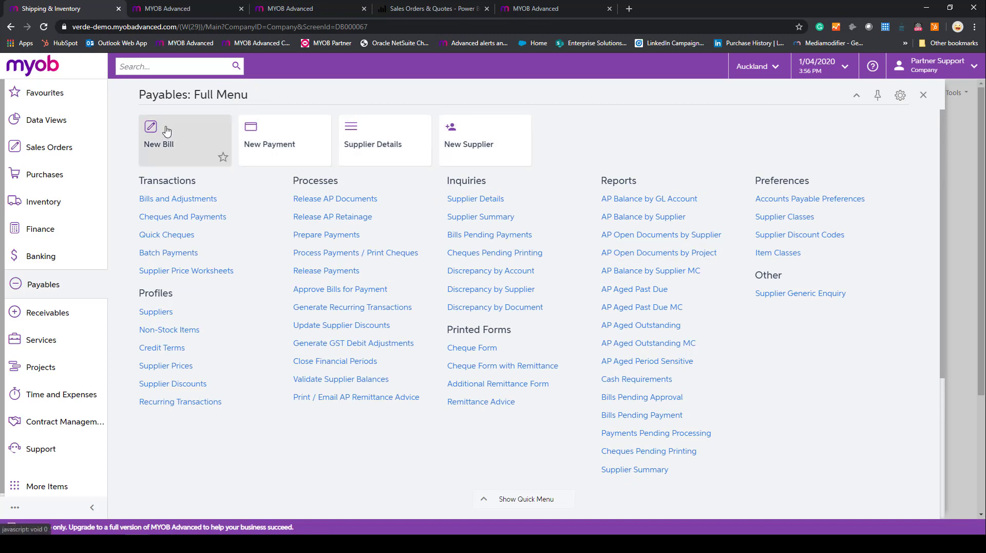
Step: Edit the menu and retitle the Payables New Bill tile as a greeting to a colleague followed by "this is where you create AP invoices"
{"action": "left_click", "coordinate": [27, 507]}
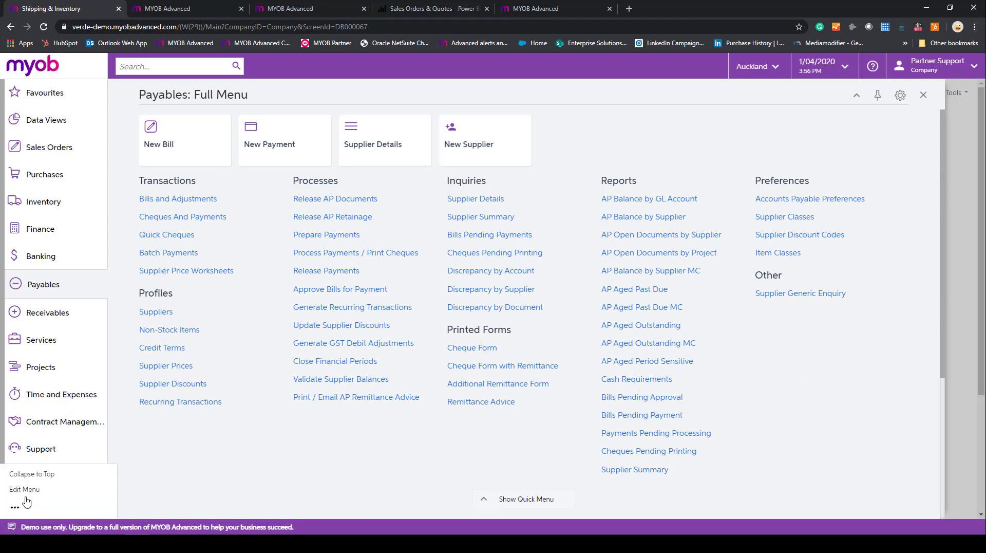
{"action": "left_click", "coordinate": [28, 488]}
{"action": "left_click", "coordinate": [209, 160]}
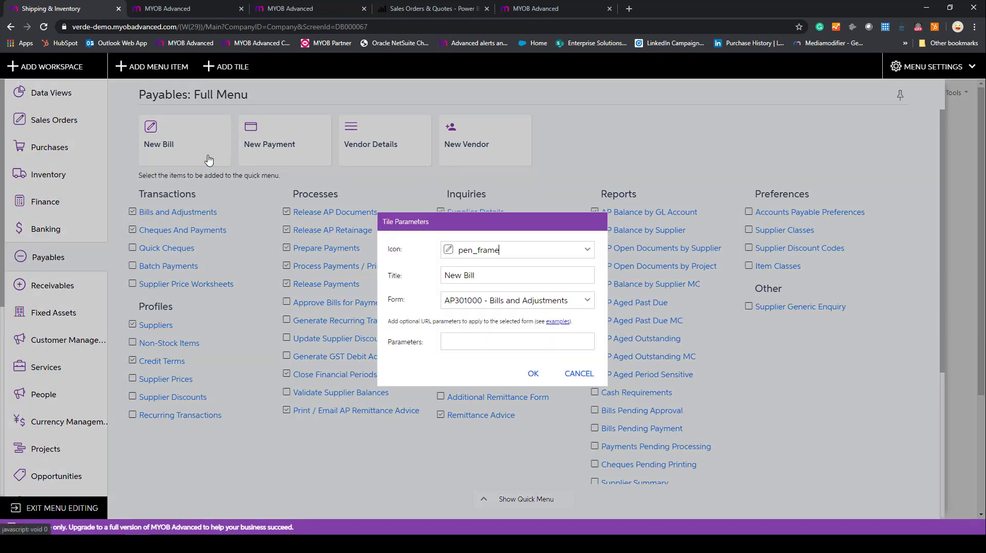
{"action": "left_click", "coordinate": [486, 274]}
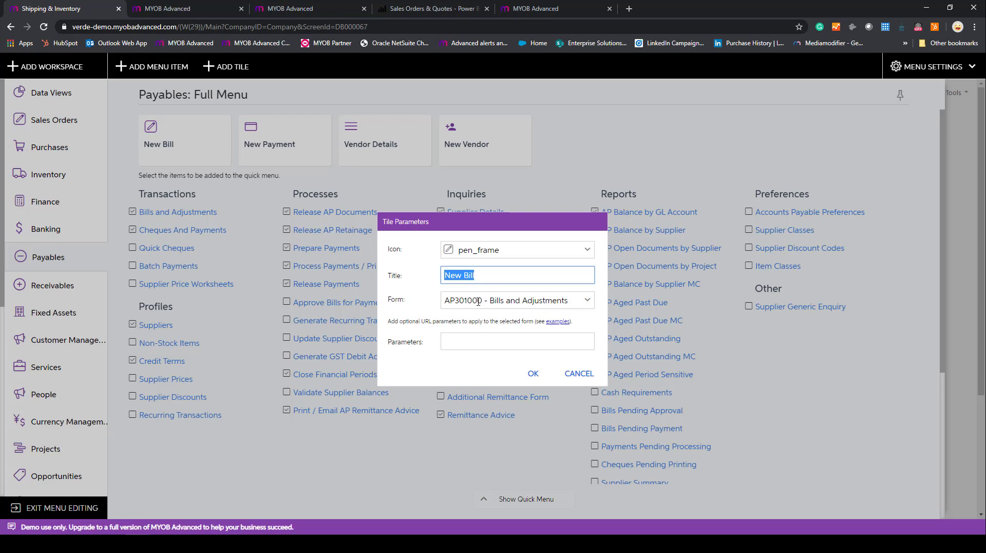
{"action": "type", "text": "Hey mary this is where you create "}
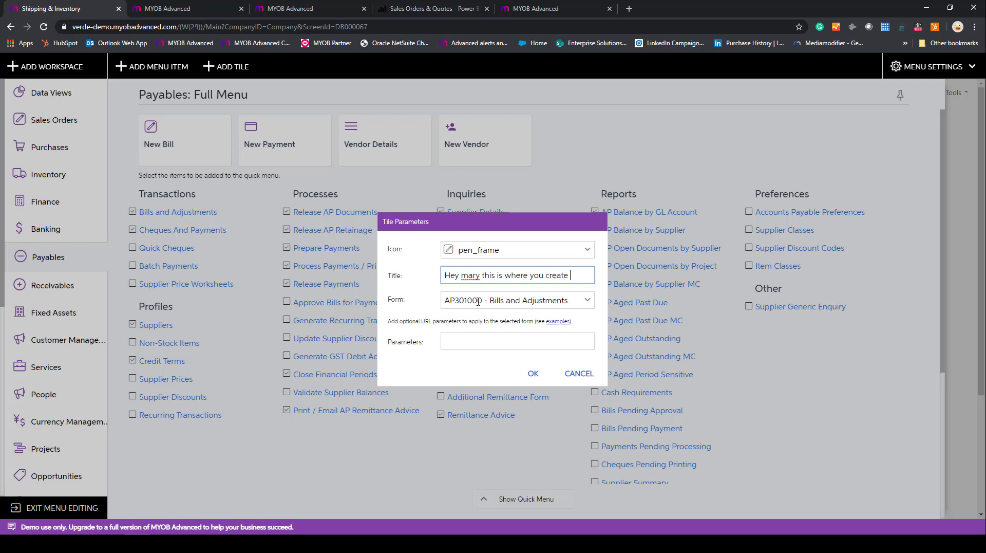
{"action": "type", "text": "AP invoices"}
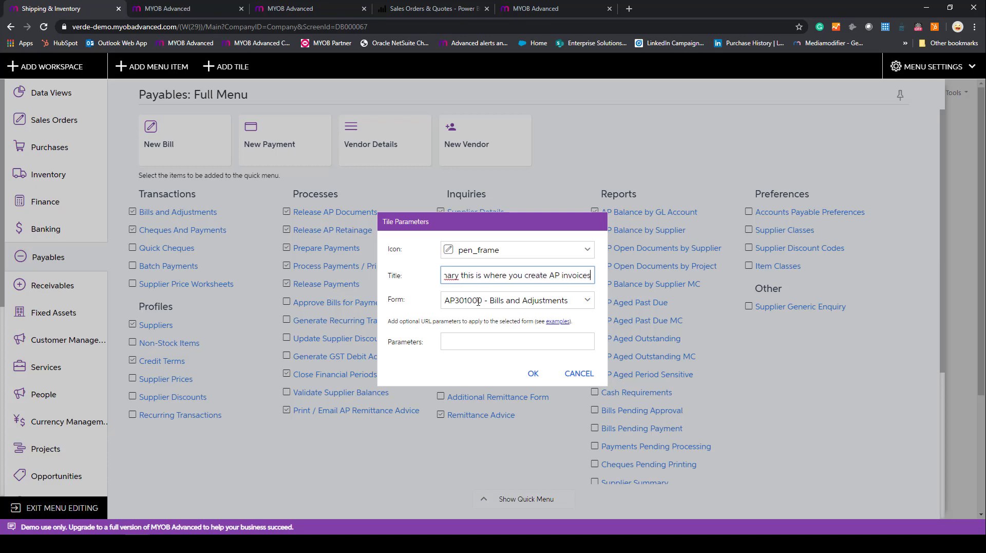
{"action": "left_click", "coordinate": [533, 373]}
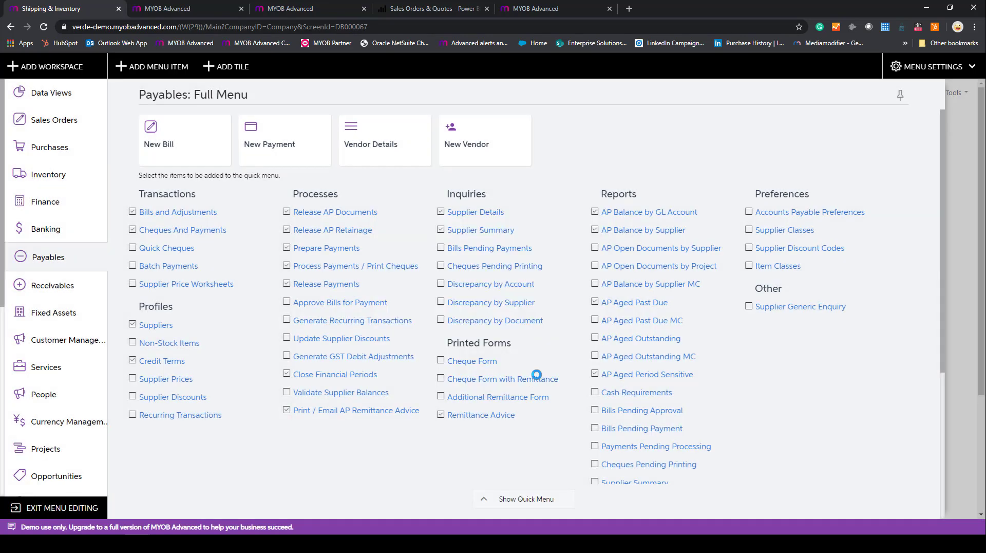
Step: Add the retitled AP invoices tile to the favourites and view it in the Favourites workspace
{"action": "mouse_move", "coordinate": [210, 164]}
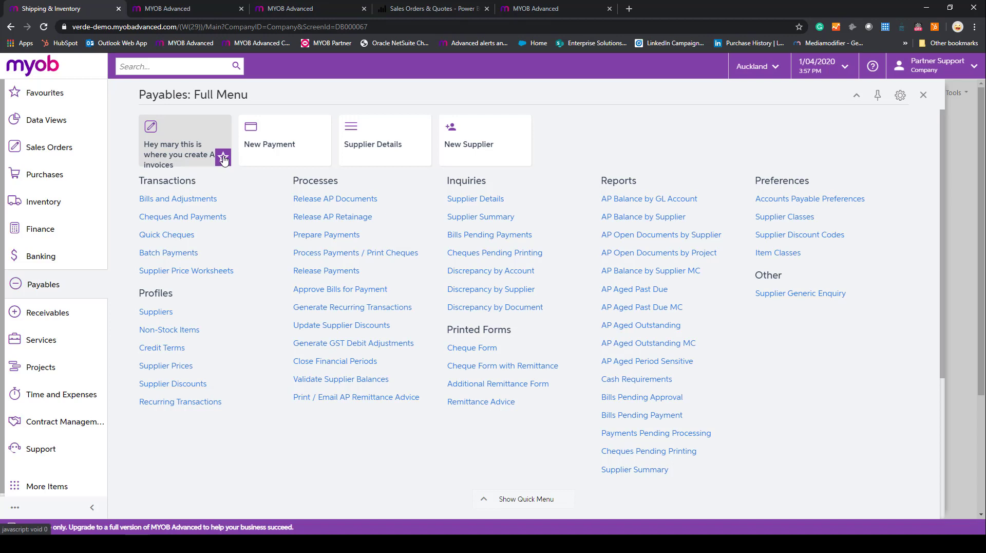
{"action": "left_click", "coordinate": [40, 94]}
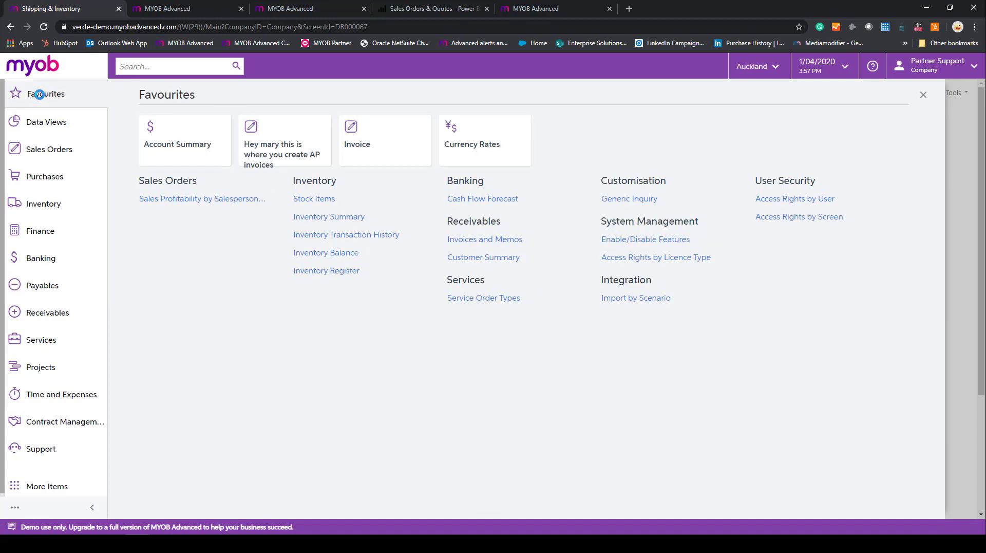
{"action": "mouse_move", "coordinate": [314, 140]}
{"action": "mouse_move", "coordinate": [270, 158]}
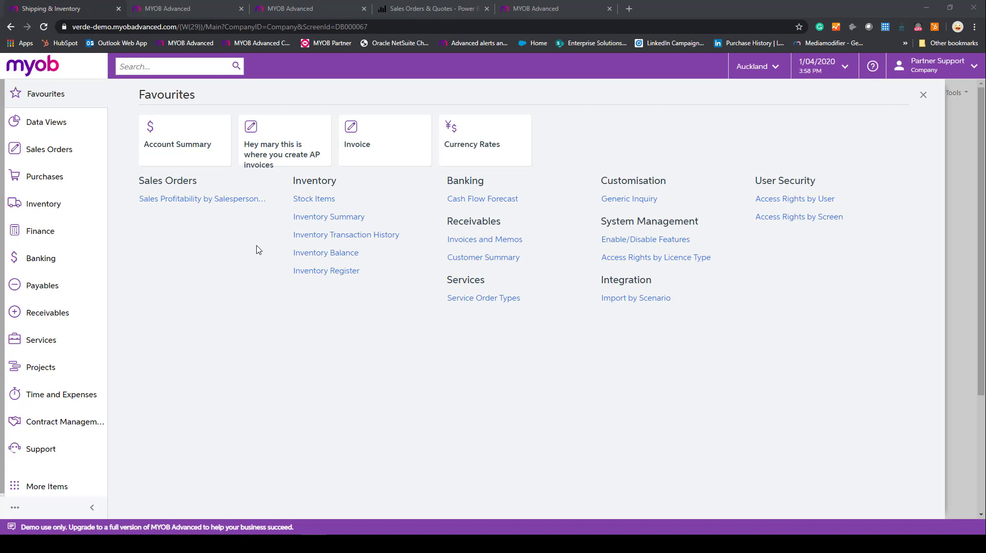
Step: Search the system for "ird" and review the matches under transactions and profiles and under help topics
{"action": "left_click", "coordinate": [153, 64]}
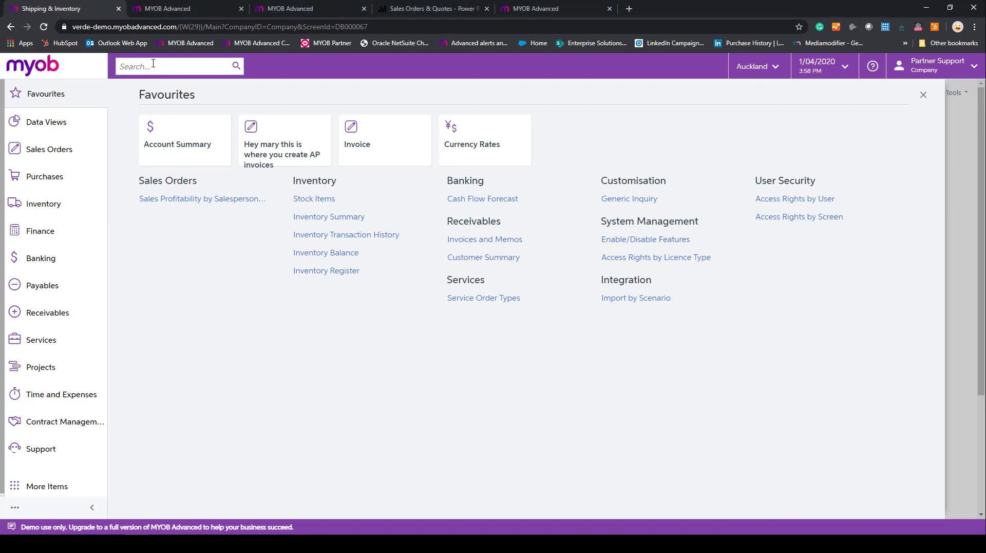
{"action": "type", "text": "ird"}
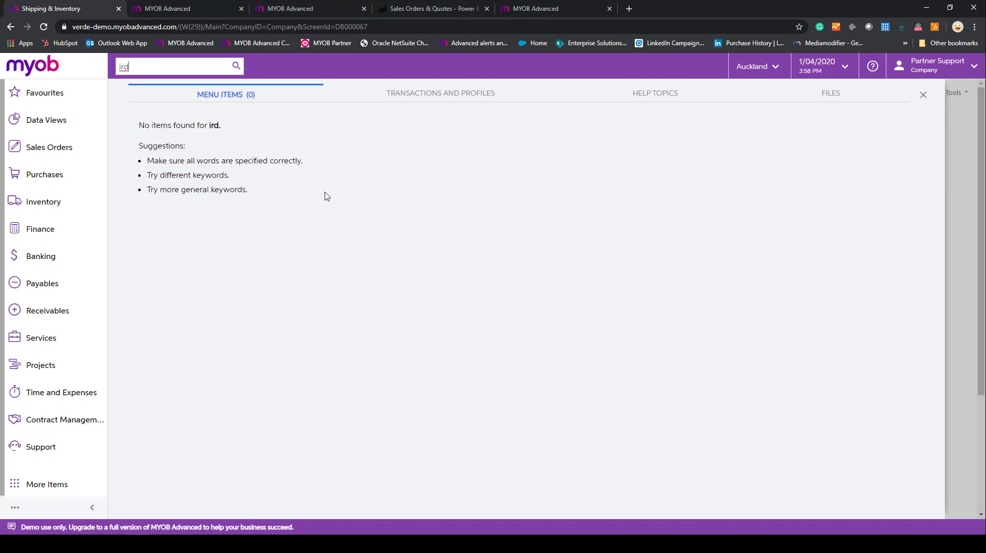
{"action": "left_click", "coordinate": [434, 102]}
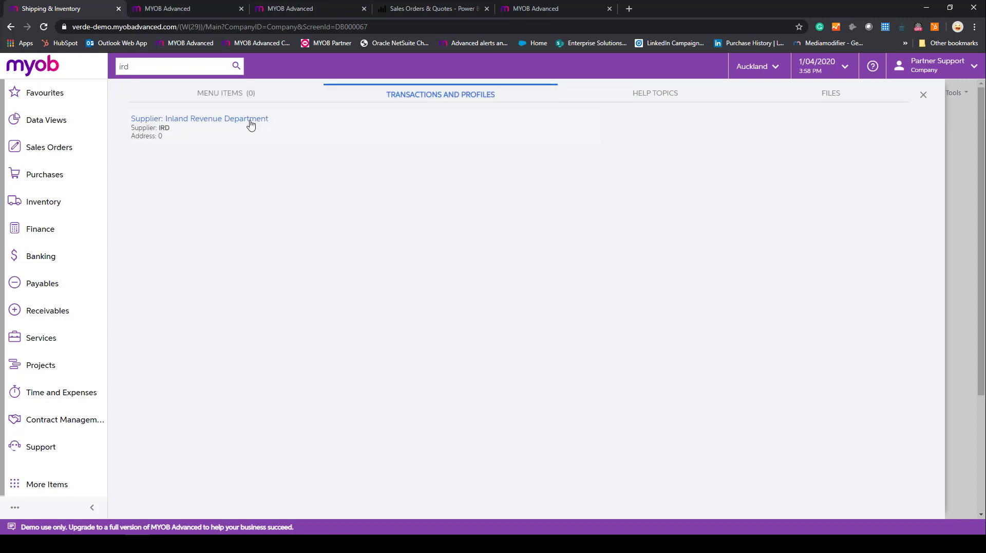
{"action": "left_click", "coordinate": [655, 95]}
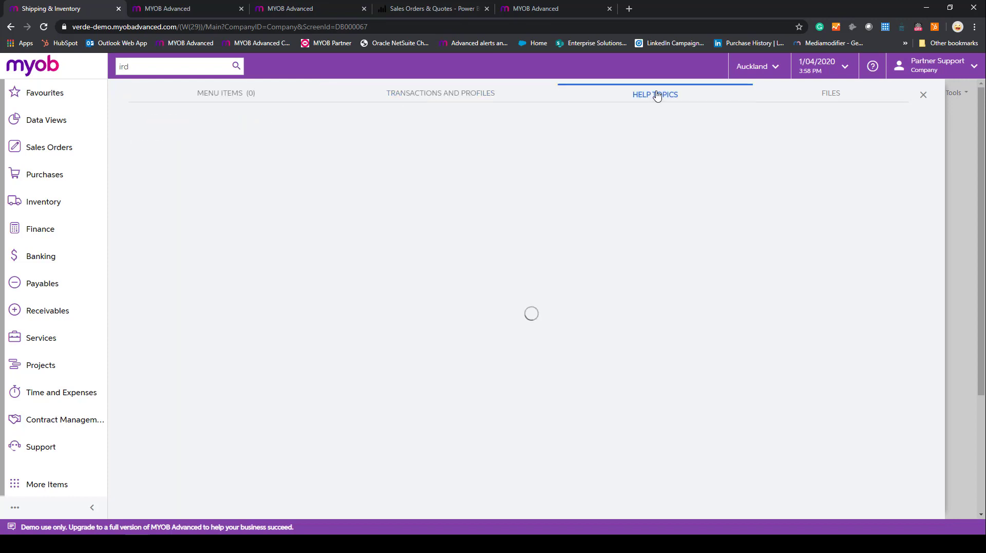
{"action": "scroll", "coordinate": [204, 180], "scroll_direction": "down", "scroll_amount": 1}
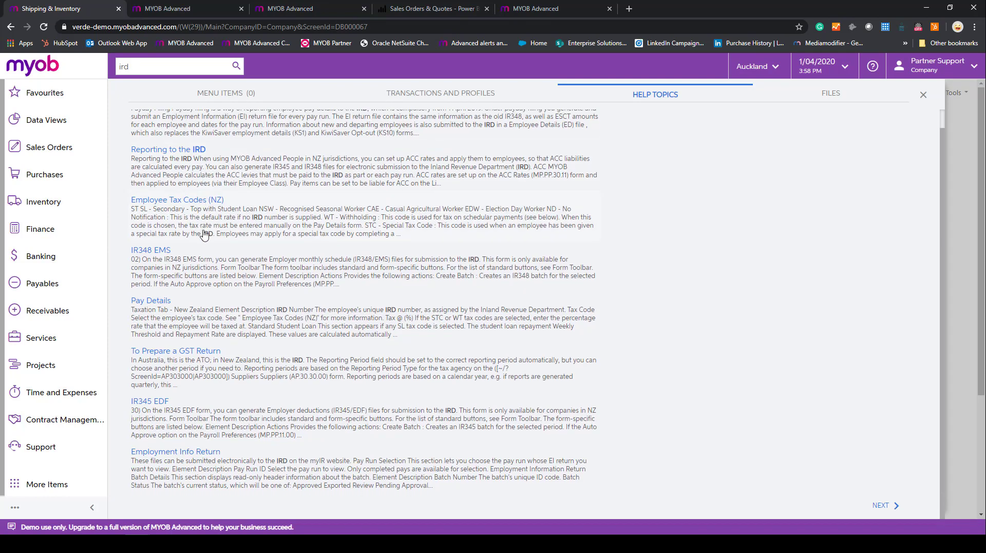
{"action": "scroll", "coordinate": [208, 239], "scroll_direction": "up", "scroll_amount": 1}
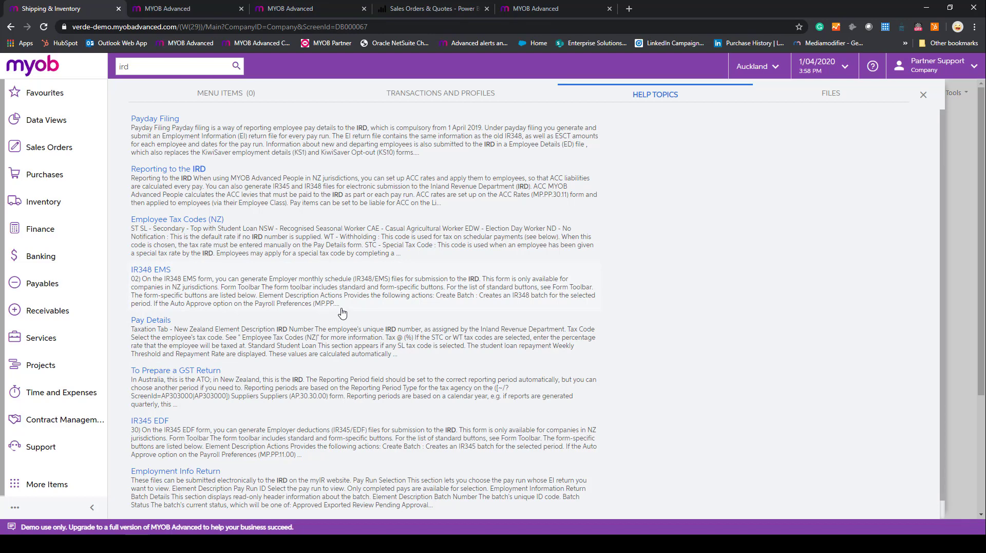
Step: Replace the search with the last four digits of a contact's phone number and check the matching transactions and profiles
{"action": "key", "text": "BackSpace"}
{"action": "key", "text": "BackSpace"}
{"action": "key", "text": "BackSpace"}
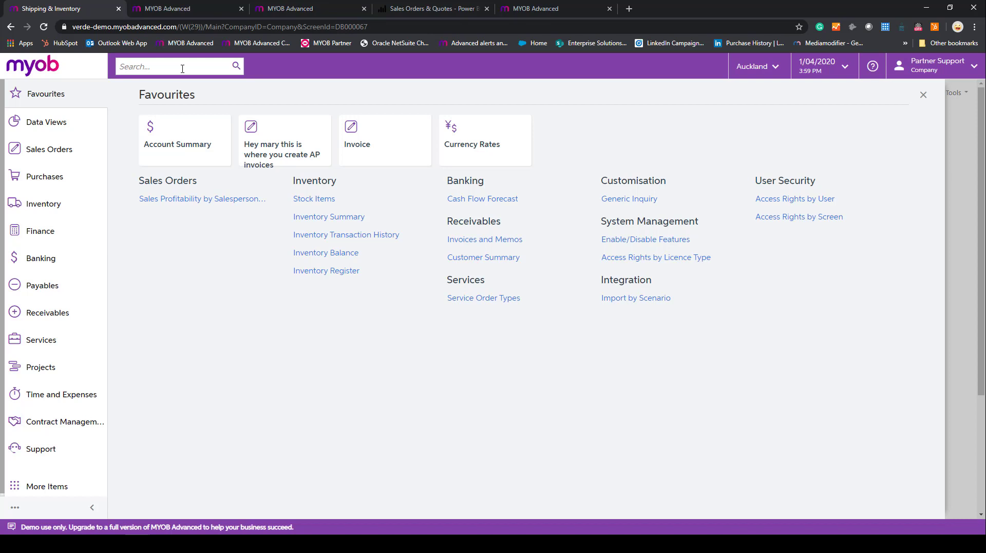
{"action": "type", "text": "8"}
{"action": "key", "text": "BackSpace"}
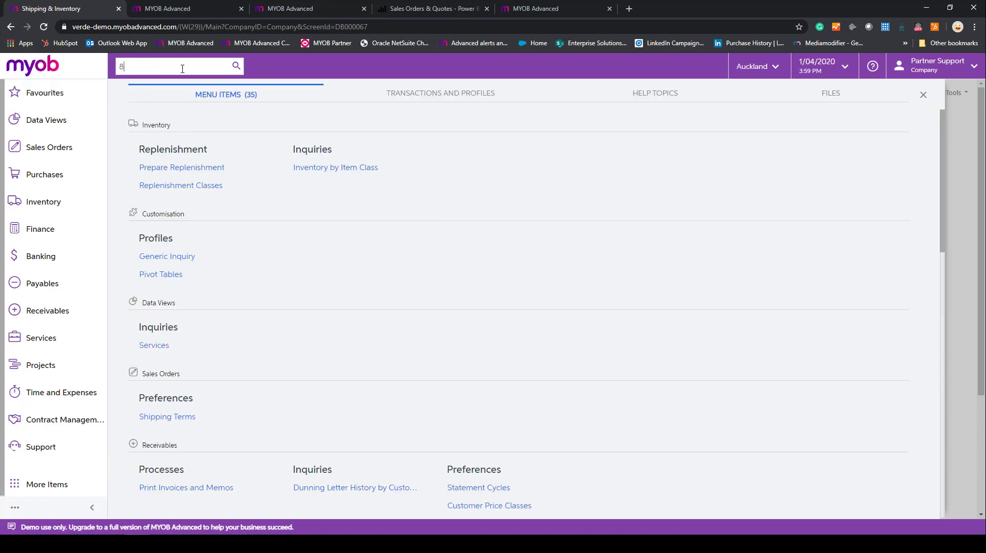
{"action": "key", "text": "BackSpace"}
{"action": "type", "text": "8809"}
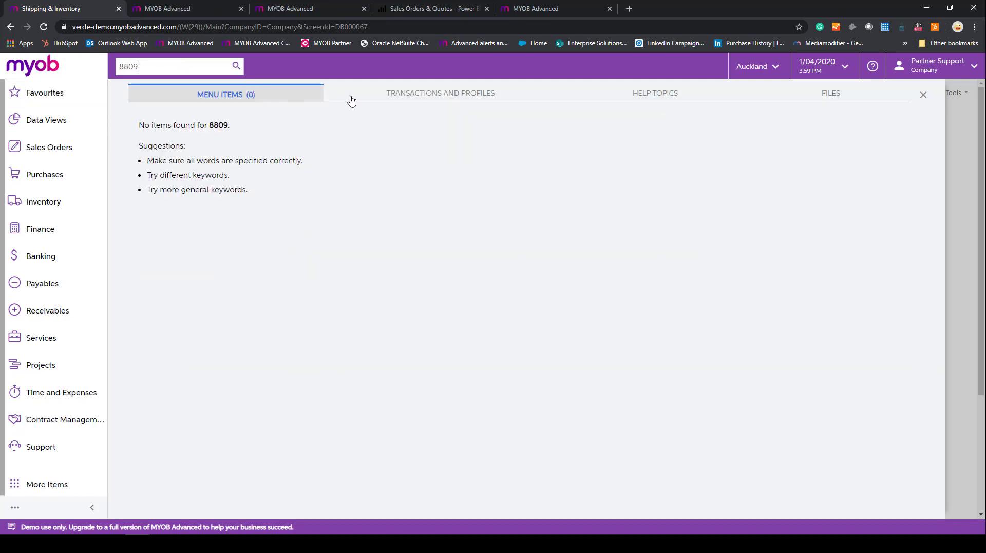
{"action": "left_click", "coordinate": [420, 97]}
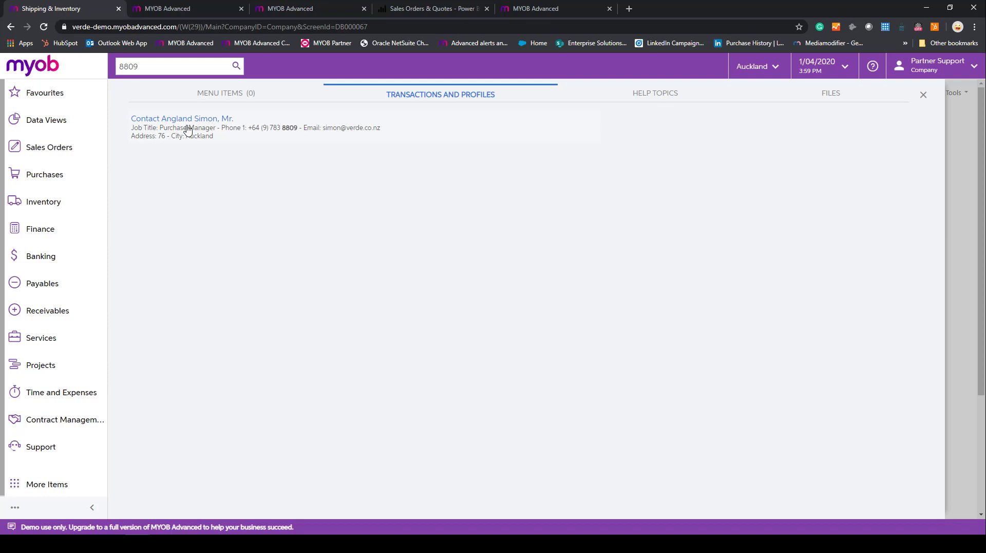
Step: Search the transactions and profiles for "smart wifi"
{"action": "left_click_drag", "start_coordinate": [153, 66], "coordinate": [118, 65]}
{"action": "type", "text": "smart wifi"}
{"action": "left_click", "coordinate": [236, 67]}
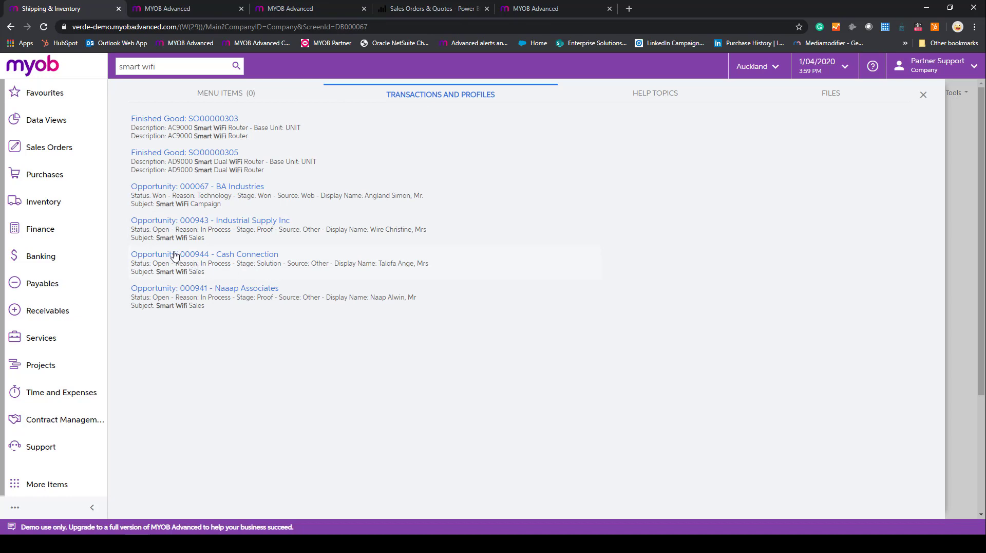
Step: Open the Cash Connection opportunity from the search results and select the record's full web address
{"action": "left_click", "coordinate": [219, 254]}
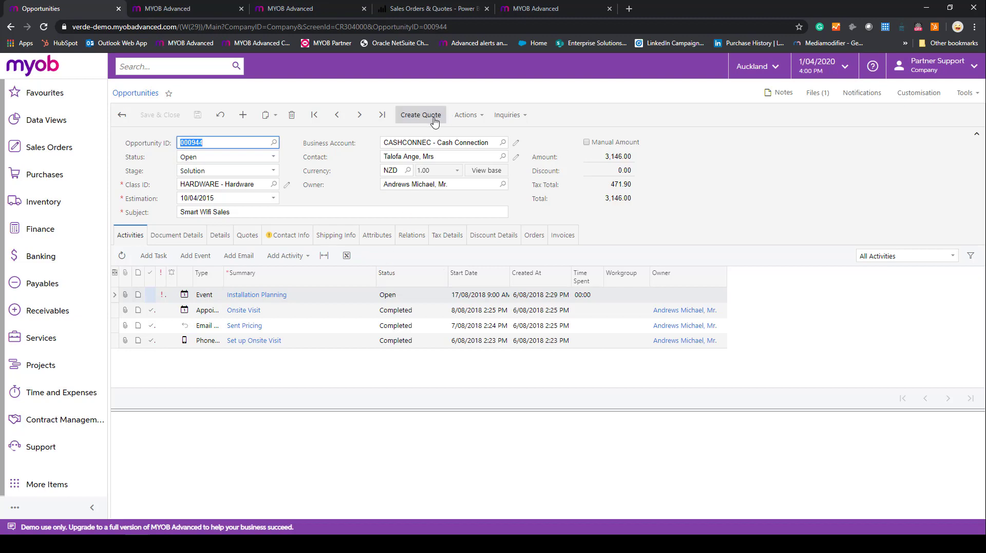
{"action": "left_click", "coordinate": [480, 125]}
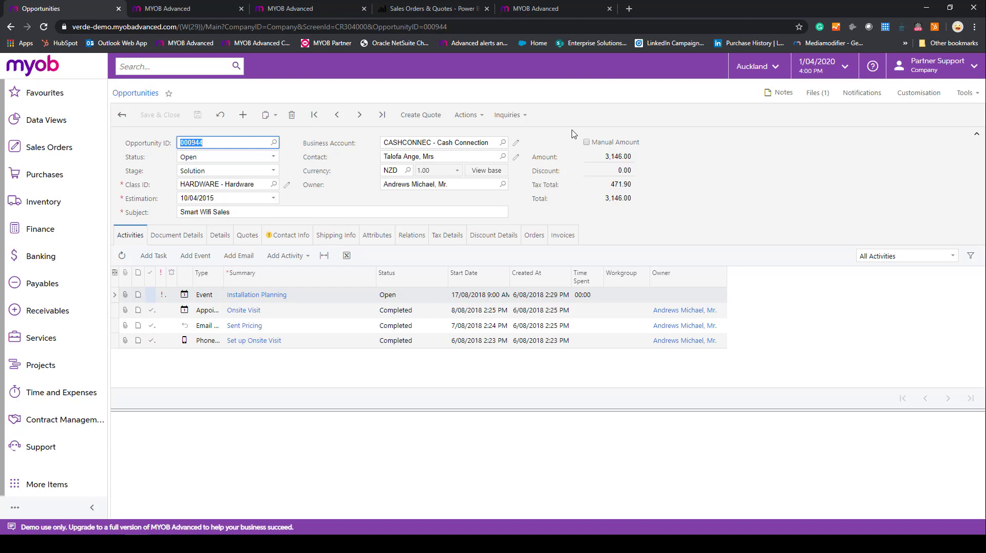
{"action": "left_click", "coordinate": [403, 28]}
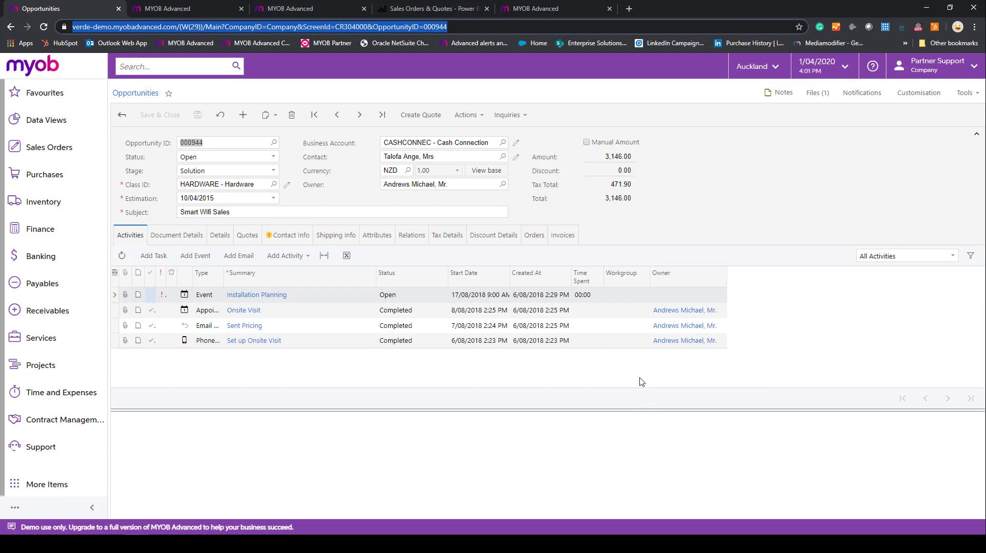
Step: Get the opportunity's link, preview an email activity containing the external link, and close the draft without sending it
{"action": "left_click", "coordinate": [68, 139]}
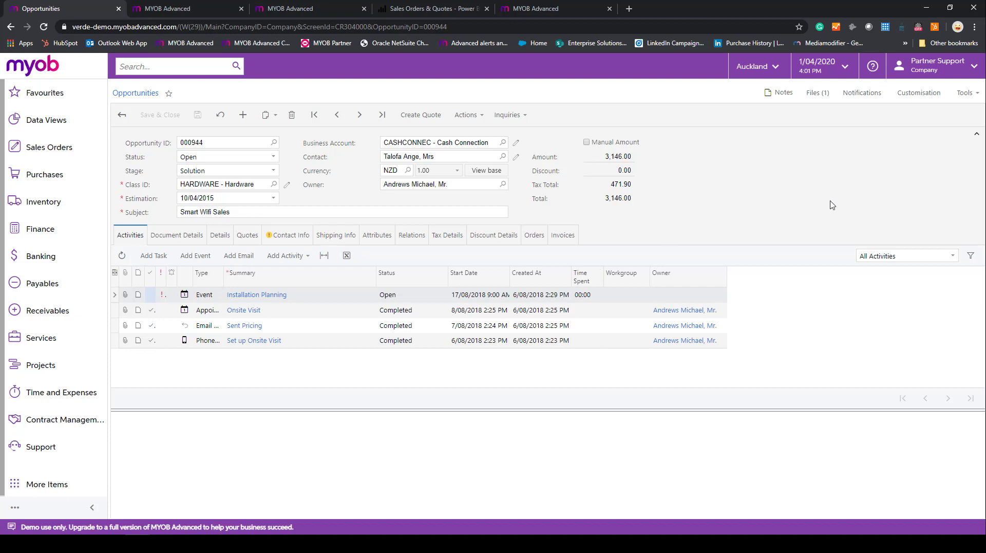
{"action": "left_click", "coordinate": [965, 98]}
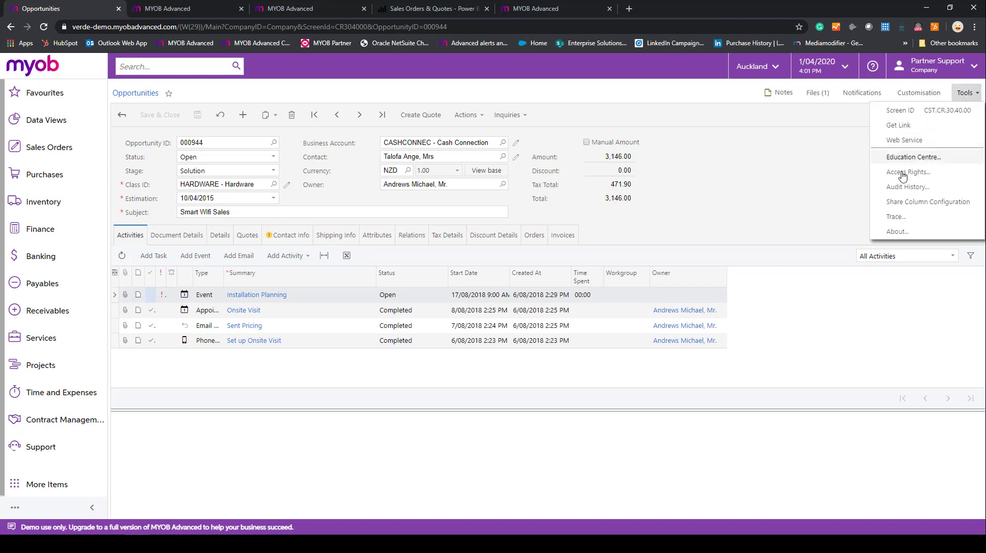
{"action": "left_click", "coordinate": [894, 124]}
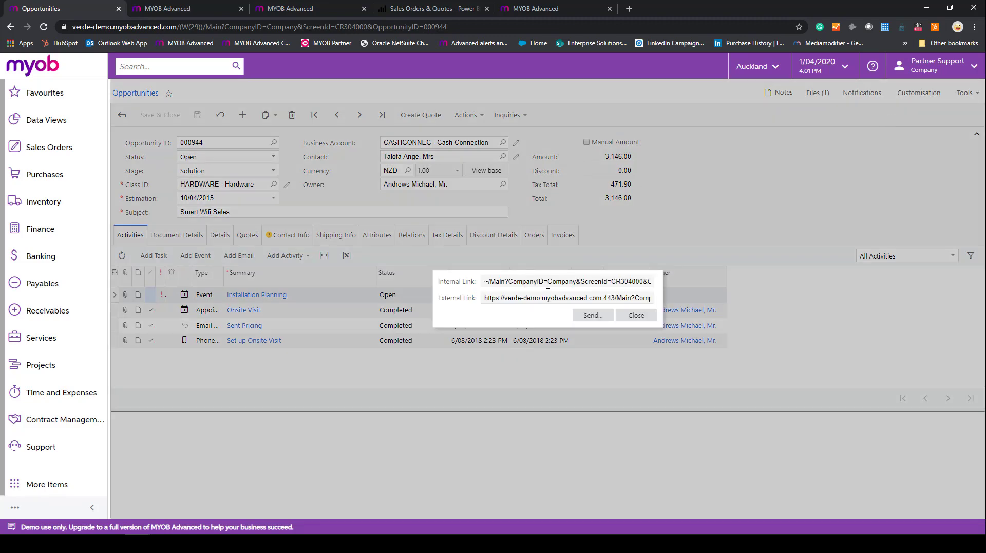
{"action": "left_click", "coordinate": [592, 315]}
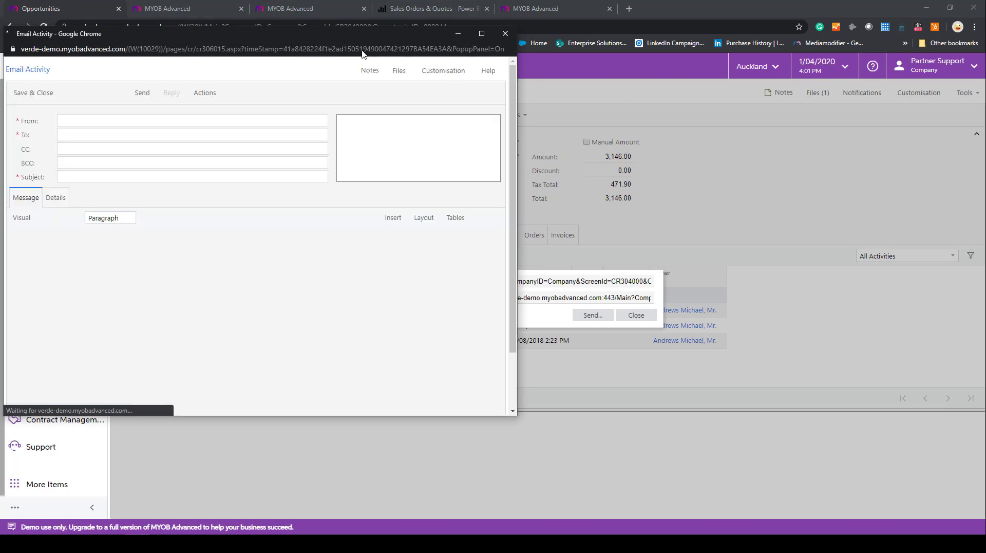
{"action": "left_click_drag", "start_coordinate": [345, 33], "coordinate": [486, 89]}
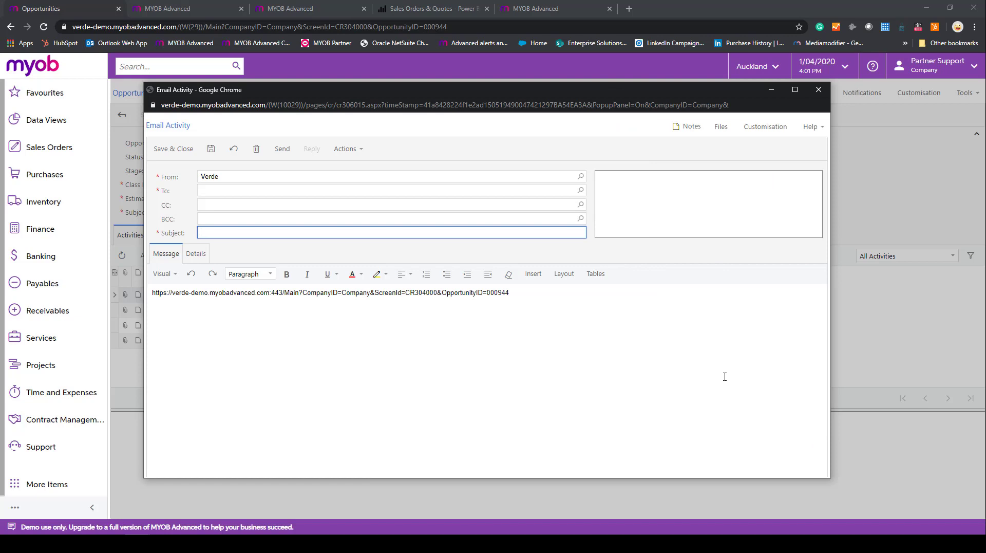
{"action": "key", "text": "ctrl+w"}
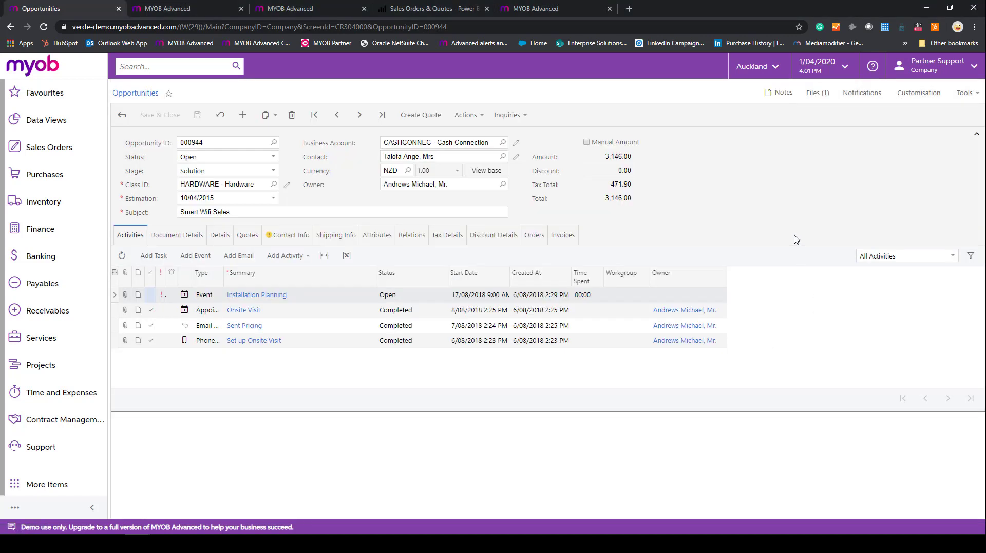
Step: Check the files attached to the Cash Connection opportunity and close the list
{"action": "left_click", "coordinate": [820, 94]}
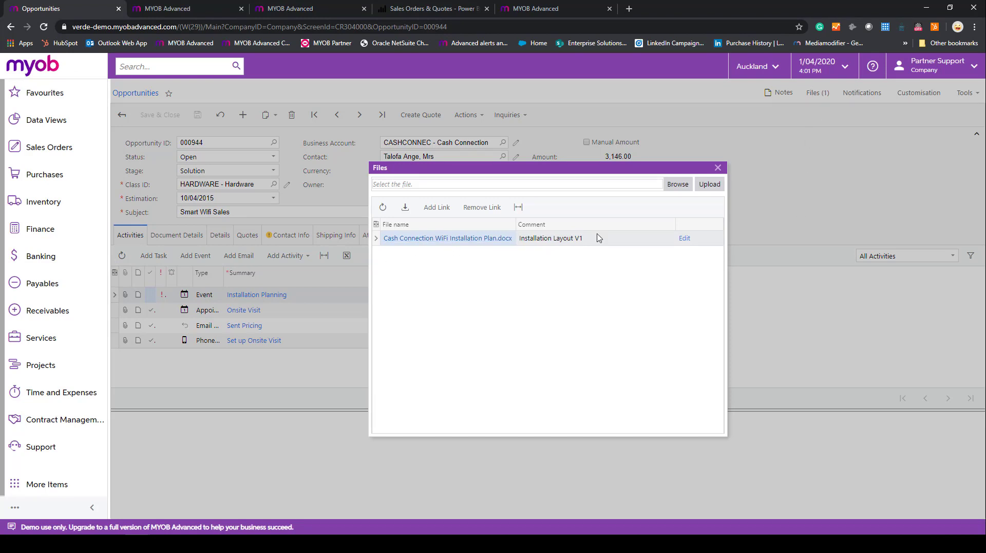
{"action": "left_click", "coordinate": [717, 169]}
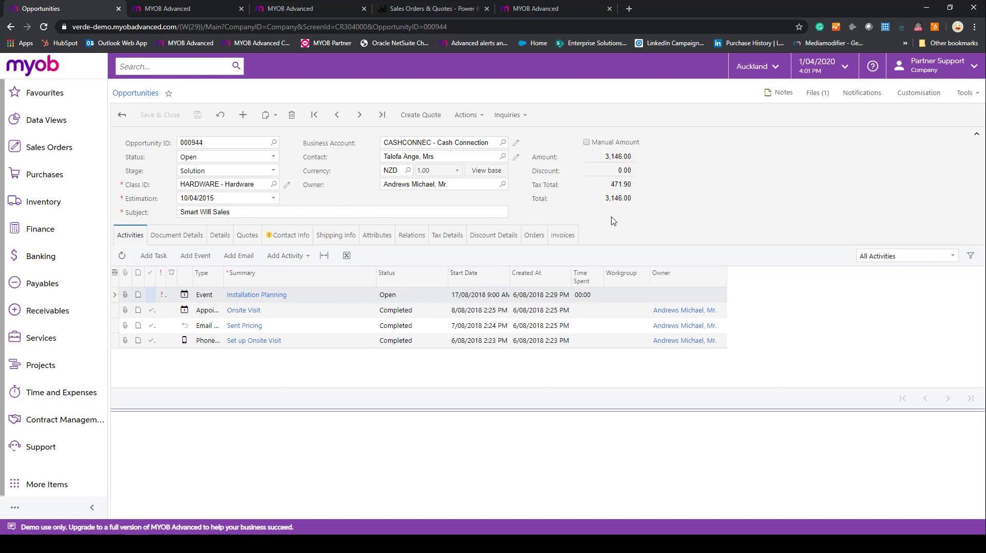
Step: Browse the help topics on creating and assigning opportunities and preparing an initial proposal, and return to the opportunity record
{"action": "left_click", "coordinate": [874, 67]}
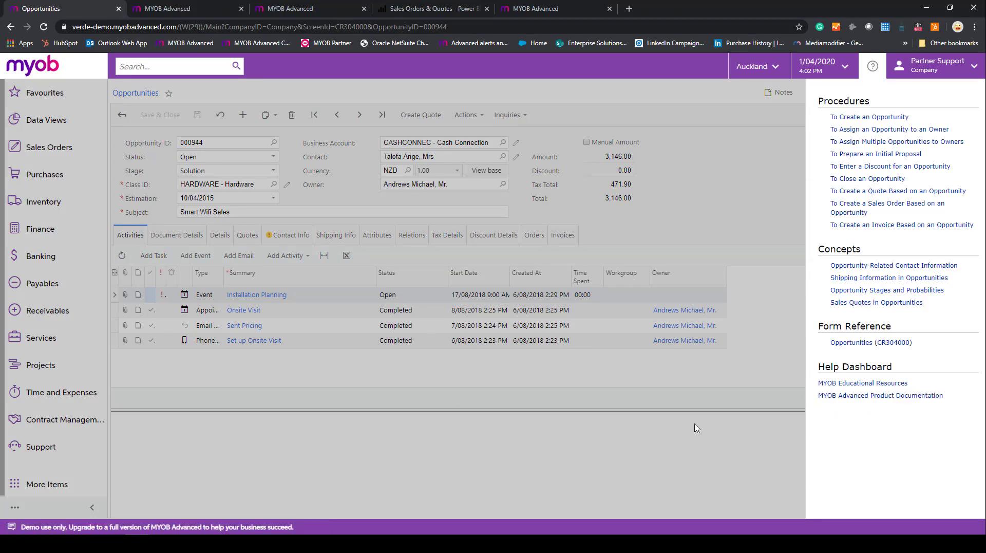
{"action": "left_click", "coordinate": [872, 120]}
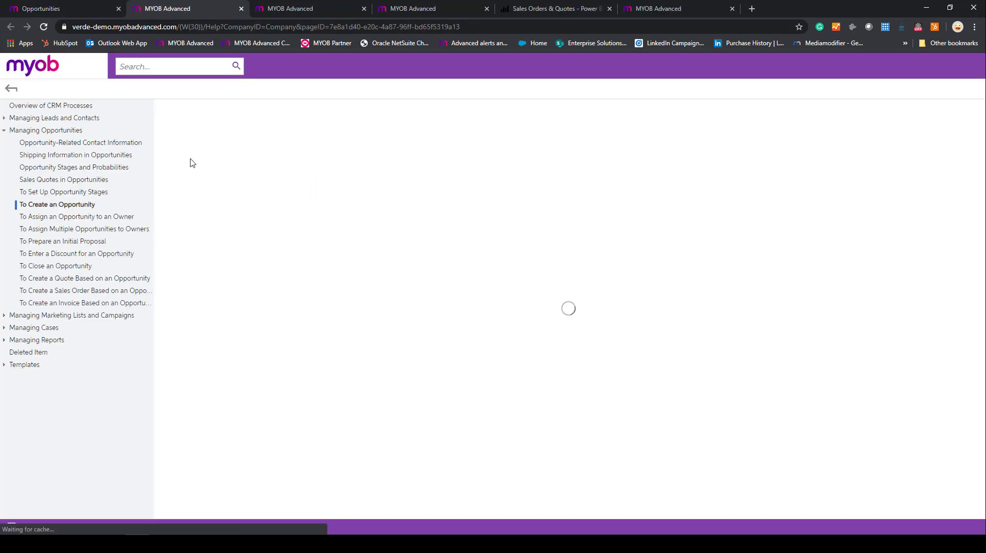
{"action": "left_click", "coordinate": [52, 216]}
{"action": "left_click", "coordinate": [65, 241]}
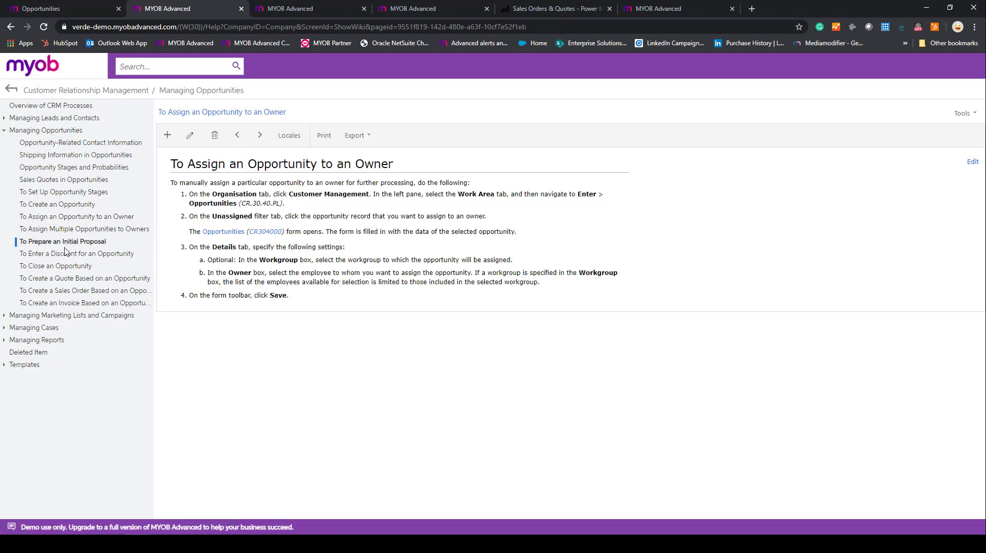
{"action": "left_click", "coordinate": [63, 143]}
{"action": "left_click", "coordinate": [65, 5]}
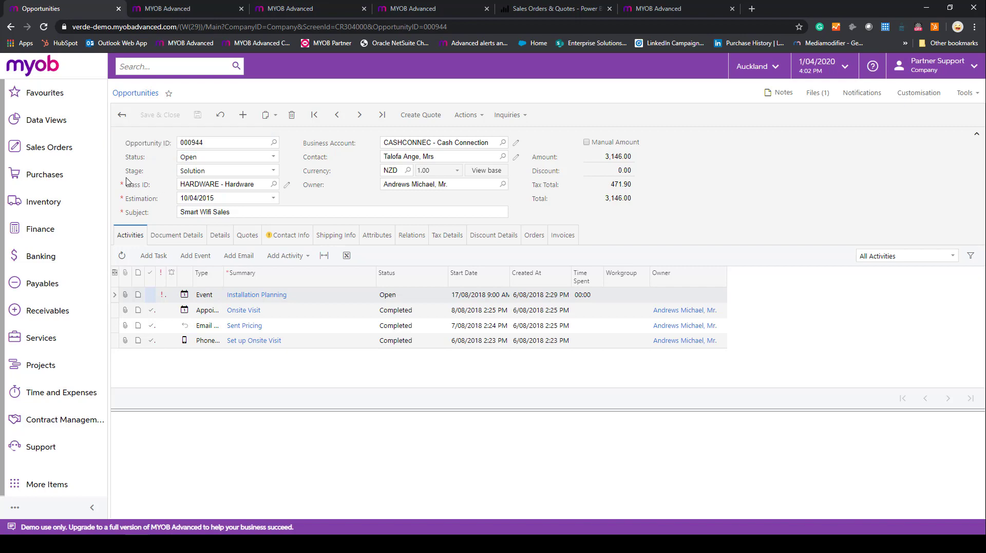
Step: Open the Sales Orders list and review its available and selected columns, accepting the current configuration
{"action": "left_click", "coordinate": [43, 151]}
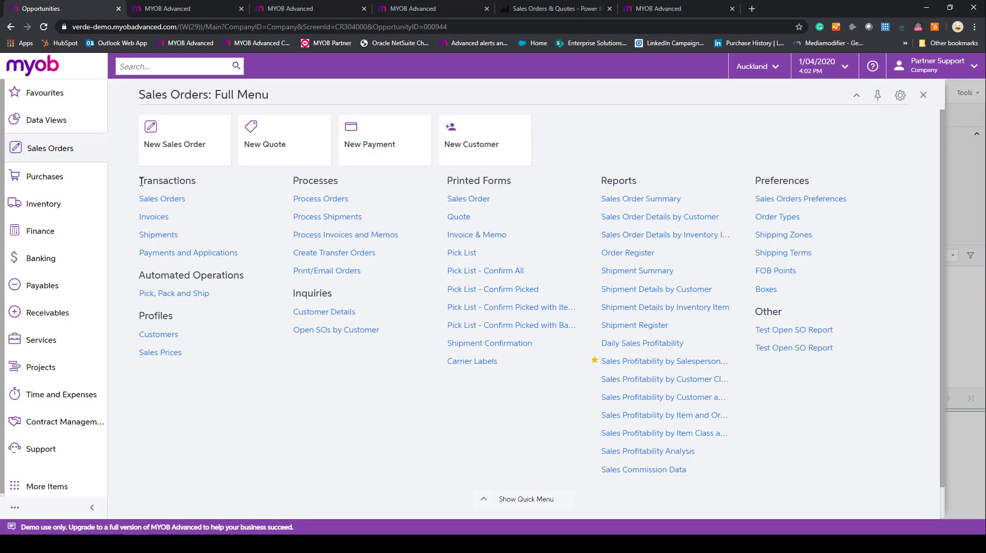
{"action": "left_click", "coordinate": [156, 200]}
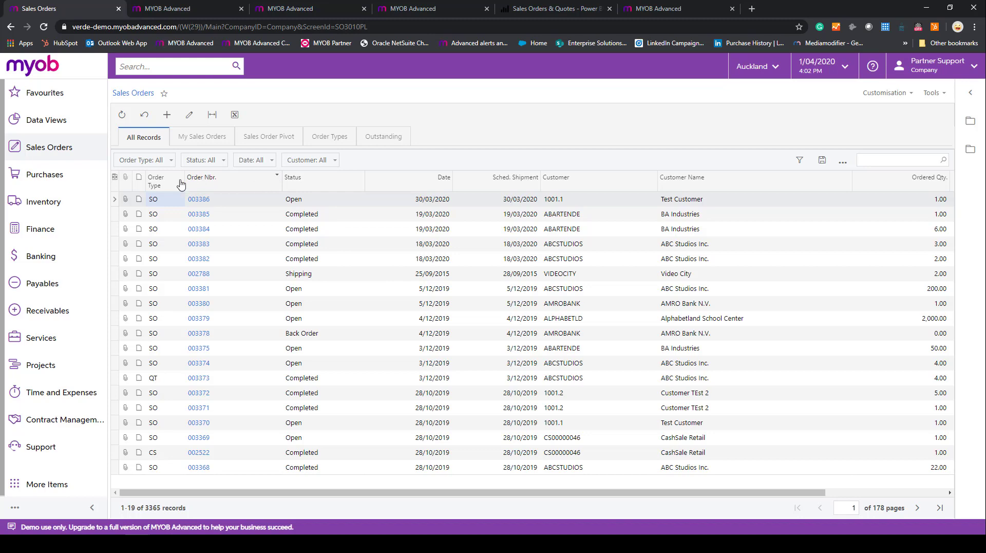
{"action": "left_click", "coordinate": [116, 177]}
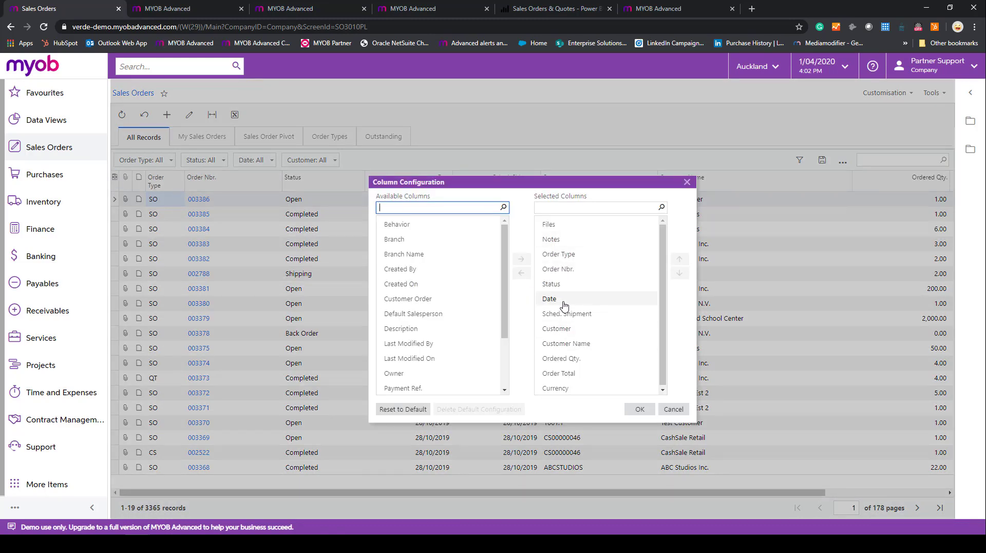
{"action": "left_click", "coordinate": [650, 413]}
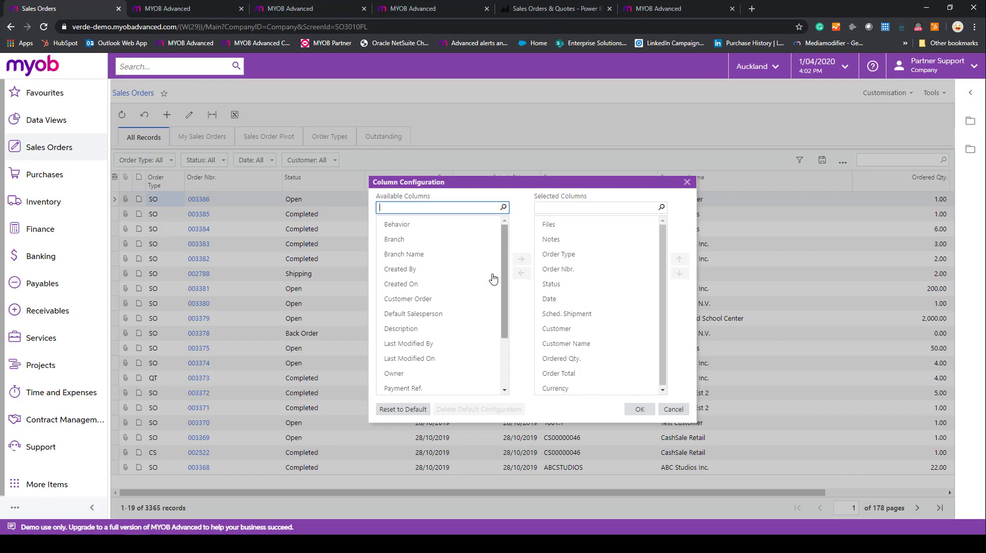
{"action": "left_click", "coordinate": [640, 410]}
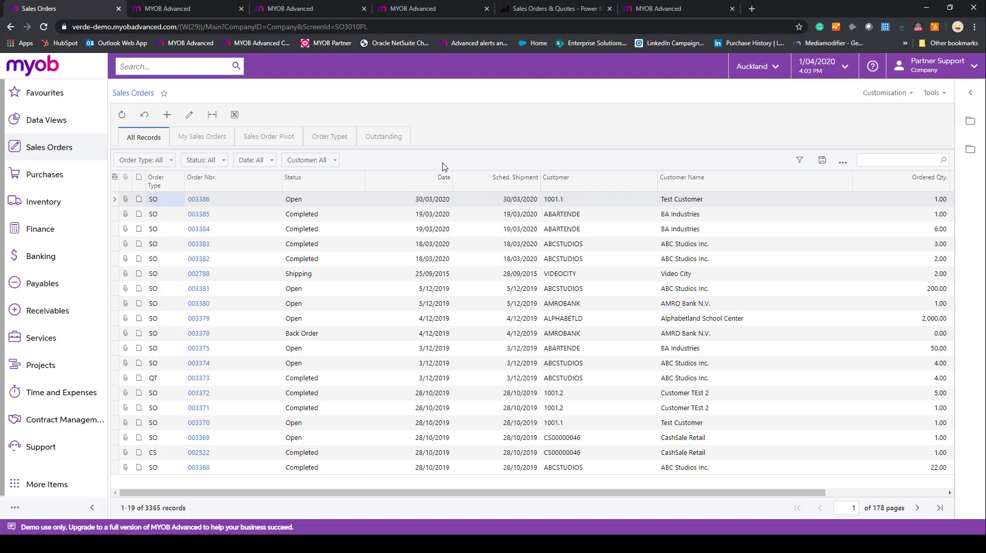
Step: Add a Sched. Shipment quick filter to the sales orders list and compare the My Sales Orders and All Records views
{"action": "mouse_move", "coordinate": [492, 179]}
{"action": "left_mouse_down"}
{"action": "mouse_move", "coordinate": [487, 161]}
{"action": "mouse_move", "coordinate": [408, 161]}
{"action": "left_mouse_up"}
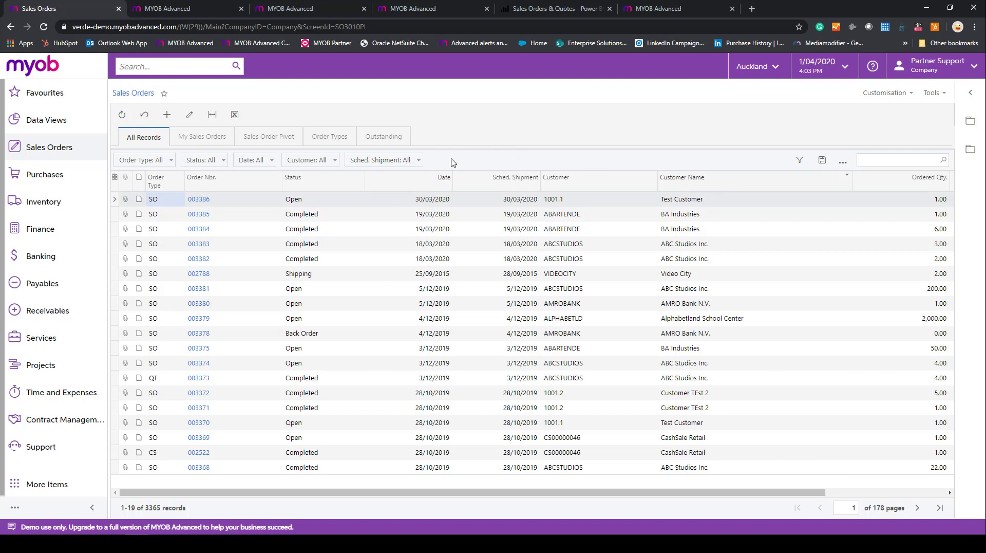
{"action": "left_click", "coordinate": [197, 135]}
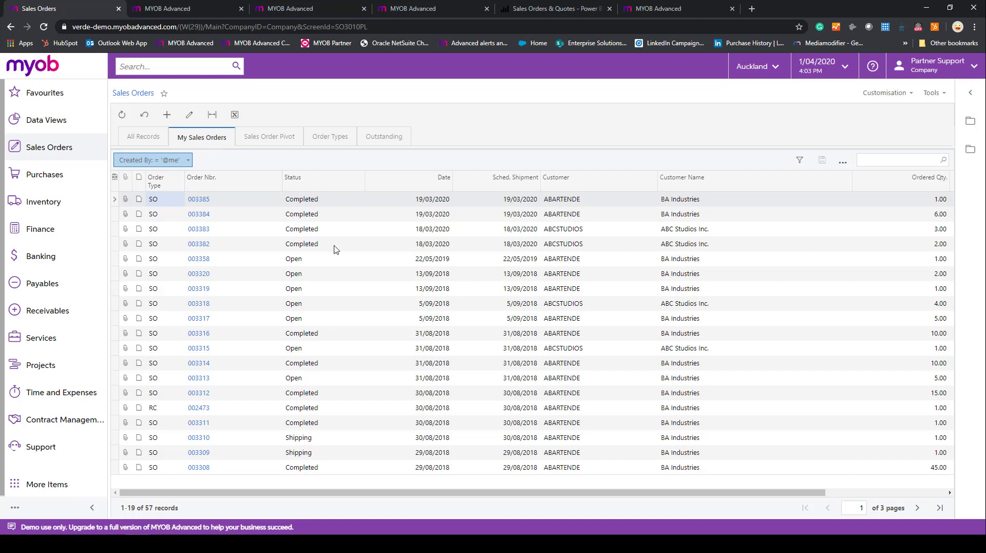
{"action": "left_click", "coordinate": [139, 137]}
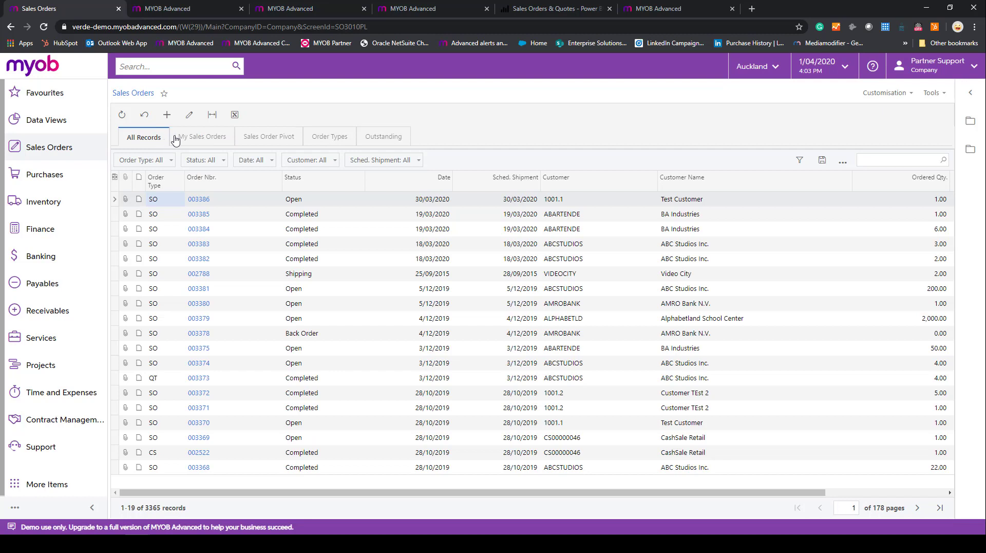
Step: Select the Video City sales order and review its customer's general information in the side panel
{"action": "left_click", "coordinate": [363, 277]}
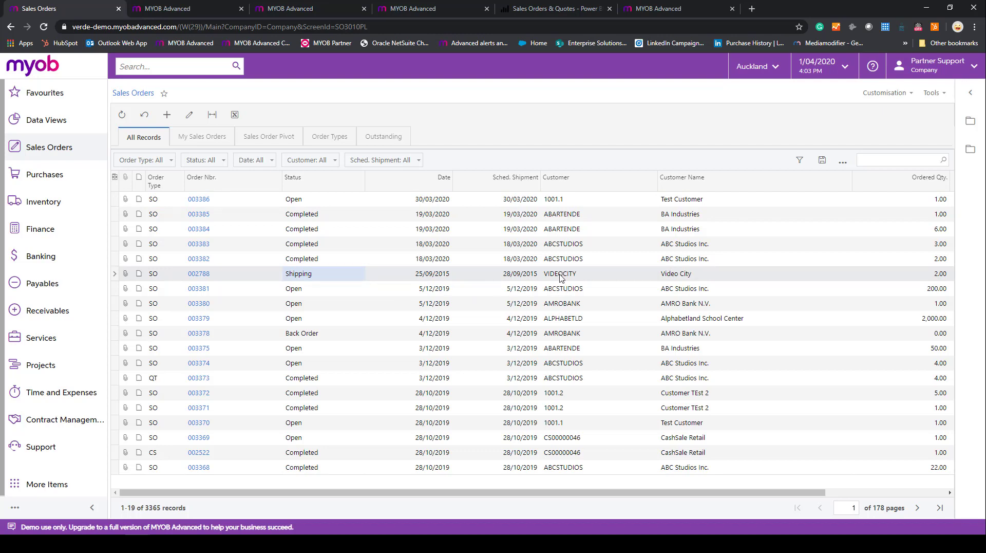
{"action": "left_click", "coordinate": [968, 122]}
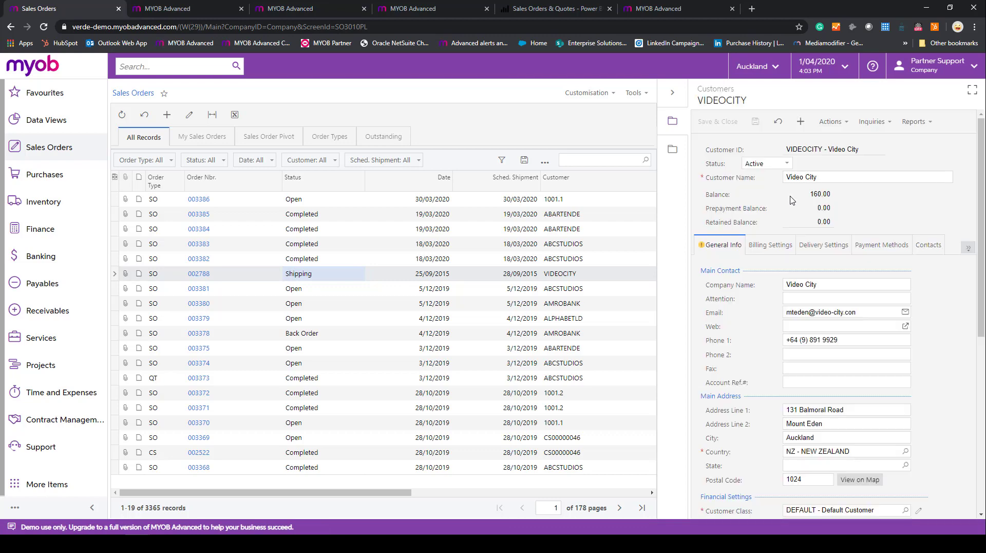
{"action": "scroll", "coordinate": [781, 216], "scroll_direction": "down", "scroll_amount": 4}
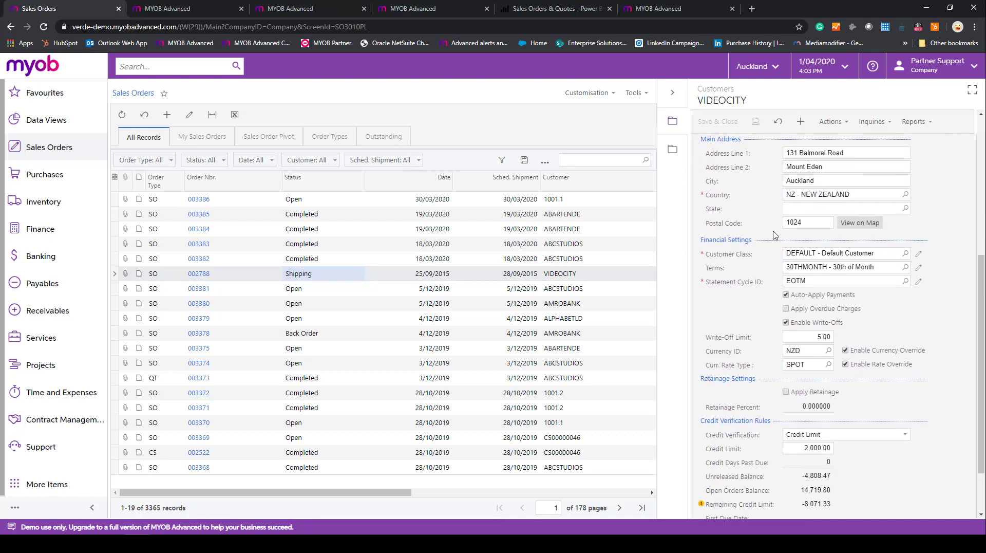
{"action": "scroll", "coordinate": [776, 234], "scroll_direction": "down", "scroll_amount": 3}
{"action": "scroll", "coordinate": [776, 257], "scroll_direction": "up", "scroll_amount": 6}
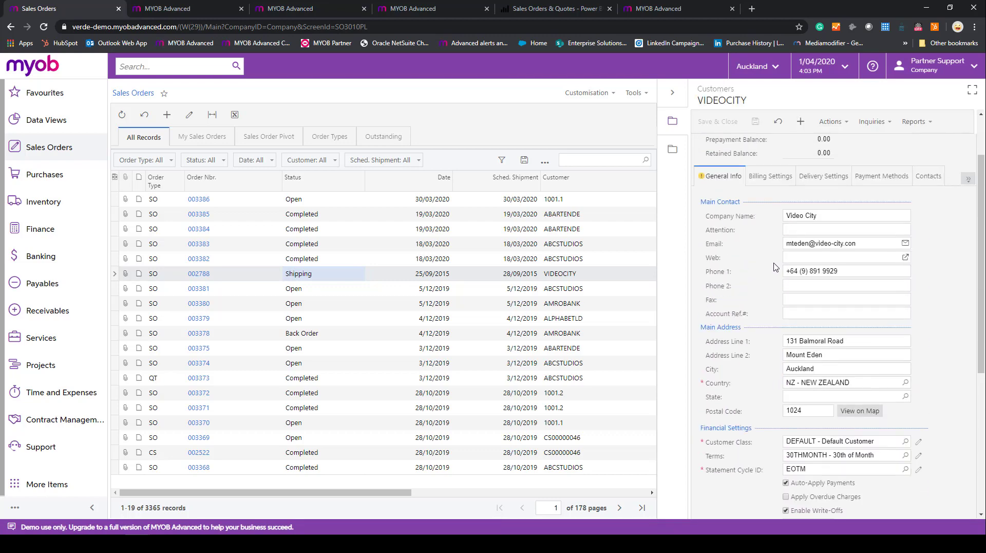
{"action": "scroll", "coordinate": [775, 267], "scroll_direction": "up", "scroll_amount": 2}
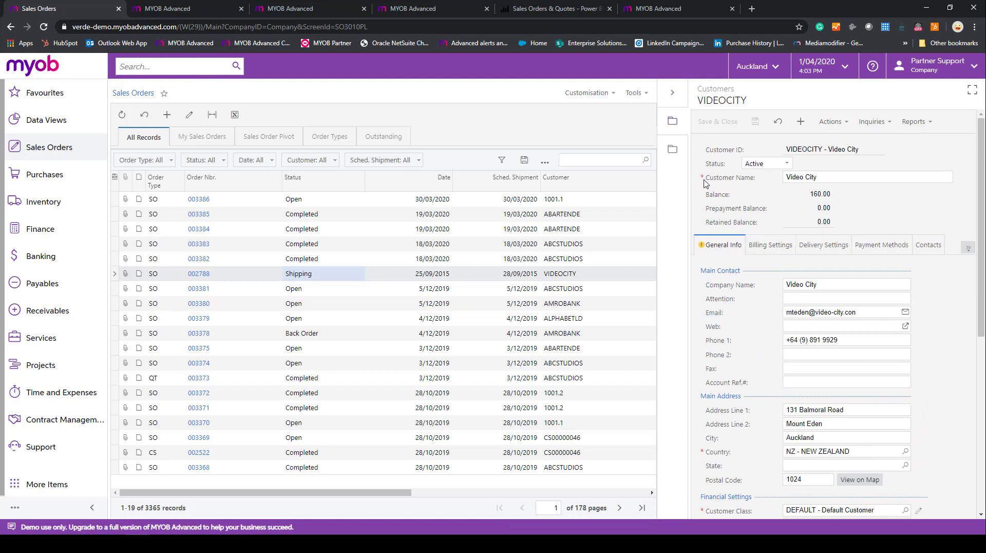
Step: Review the order's salesperson details and assigned customers in the side panel, and collapse the panel
{"action": "left_click", "coordinate": [673, 150]}
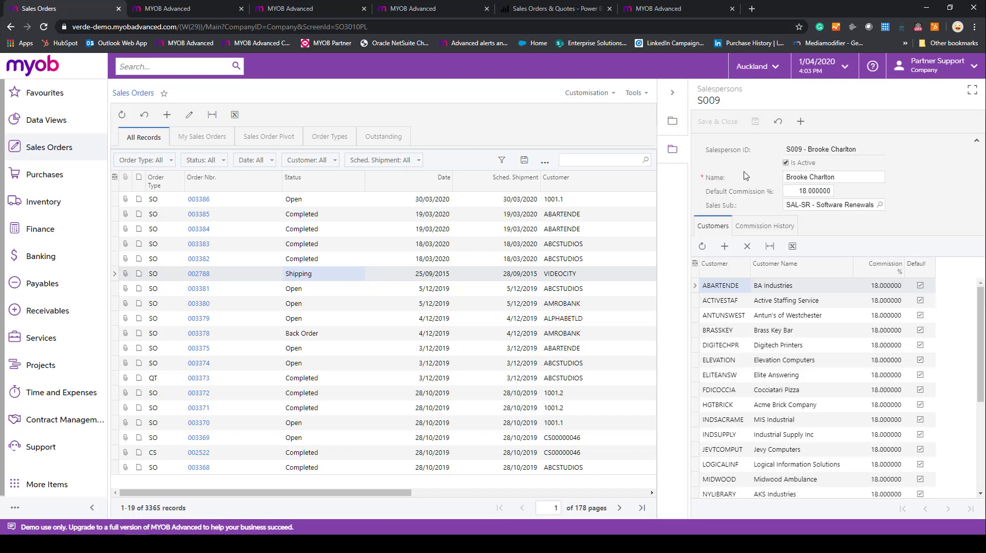
{"action": "scroll", "coordinate": [745, 308], "scroll_direction": "down", "scroll_amount": 3}
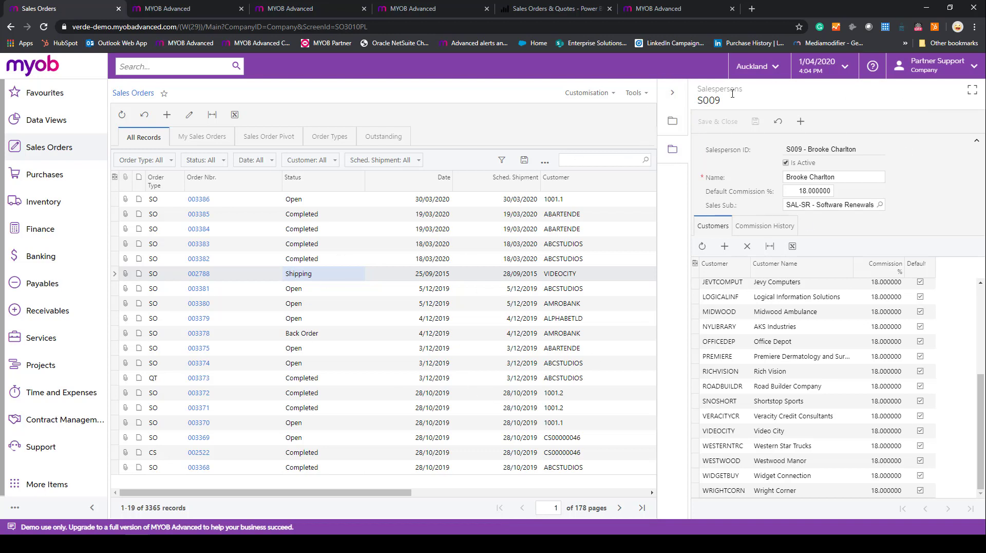
{"action": "left_click", "coordinate": [672, 93]}
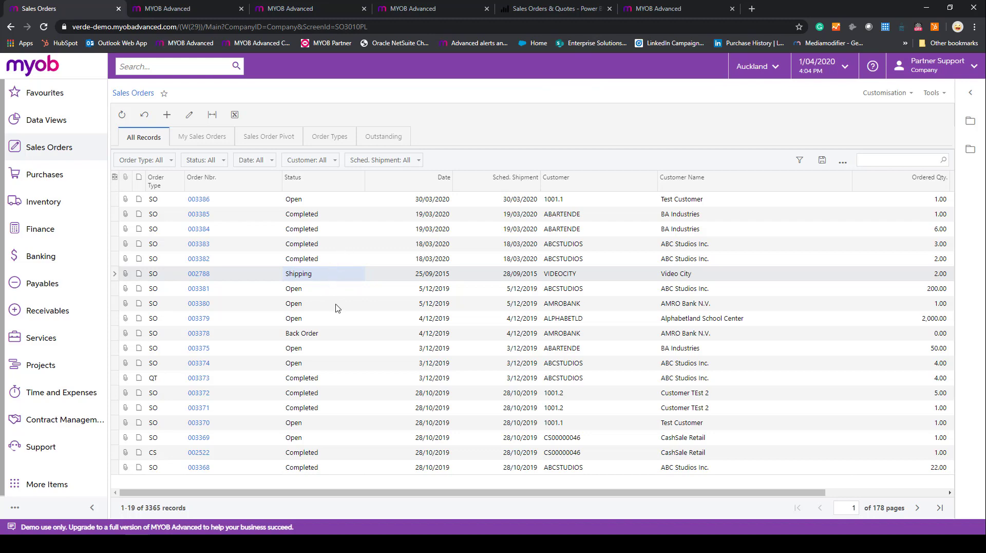
Step: Switch to the Credit Application email in Outlook and open the MYOB Advanced add-in for it
{"action": "left_click", "coordinate": [110, 544]}
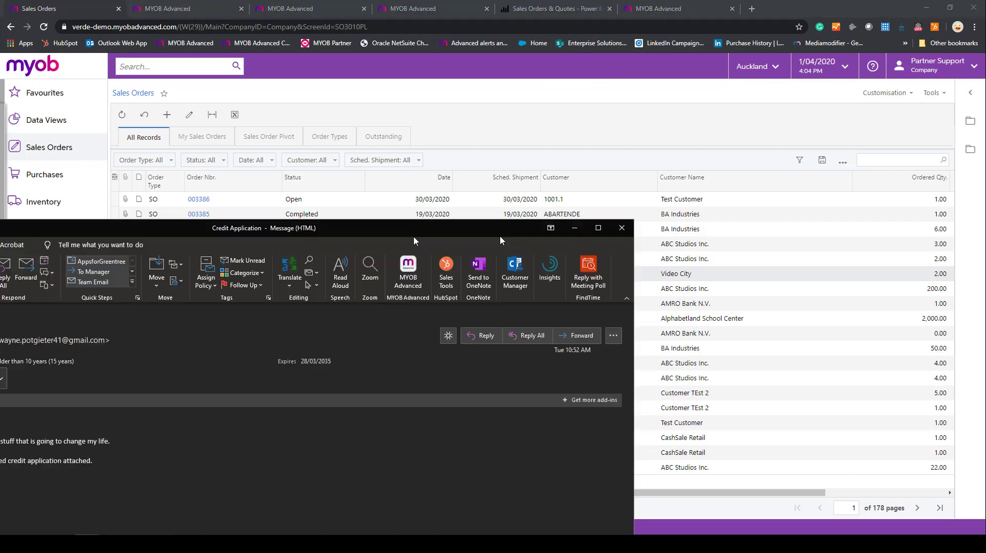
{"action": "left_click_drag", "start_coordinate": [501, 235], "coordinate": [542, 79]}
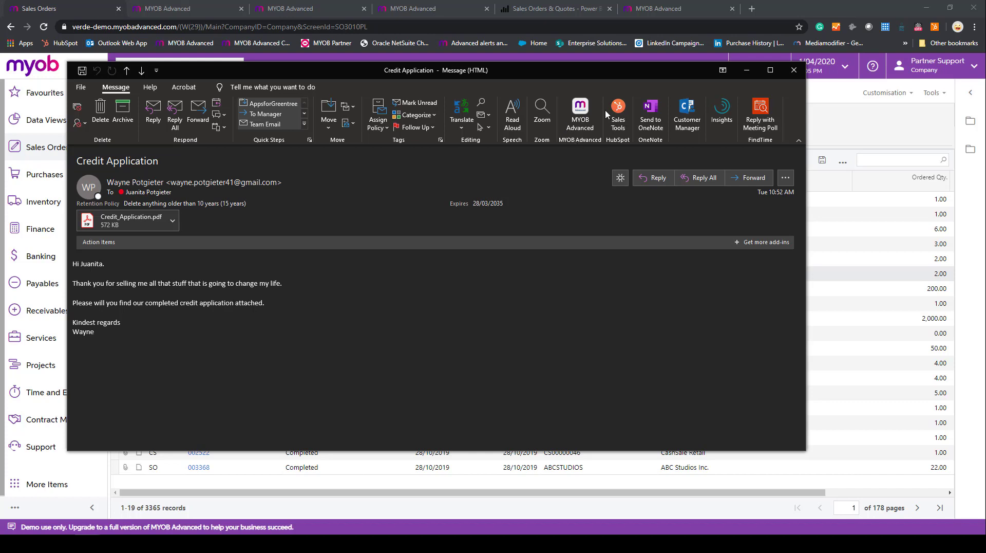
{"action": "left_click", "coordinate": [585, 114]}
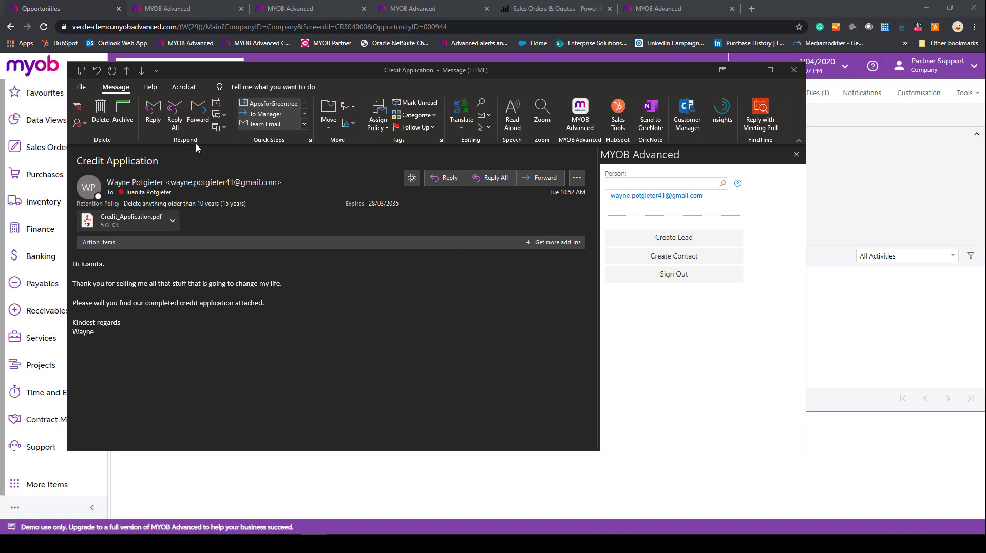
Step: Create a lead from the email's sender with the account VIDEOCITY - Video City, source Referral and country NZ - NEW ZEALAND
{"action": "left_click", "coordinate": [681, 244]}
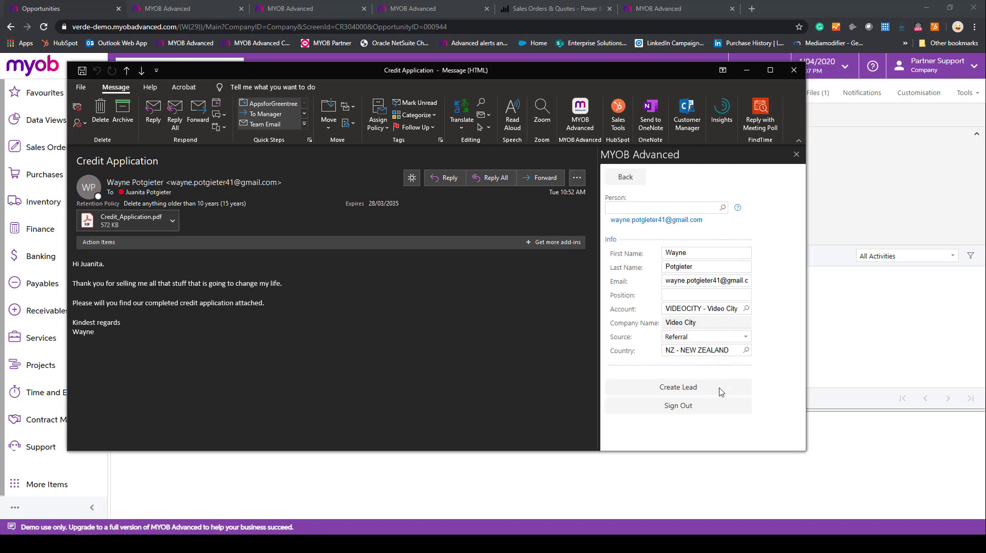
{"action": "left_click", "coordinate": [688, 390]}
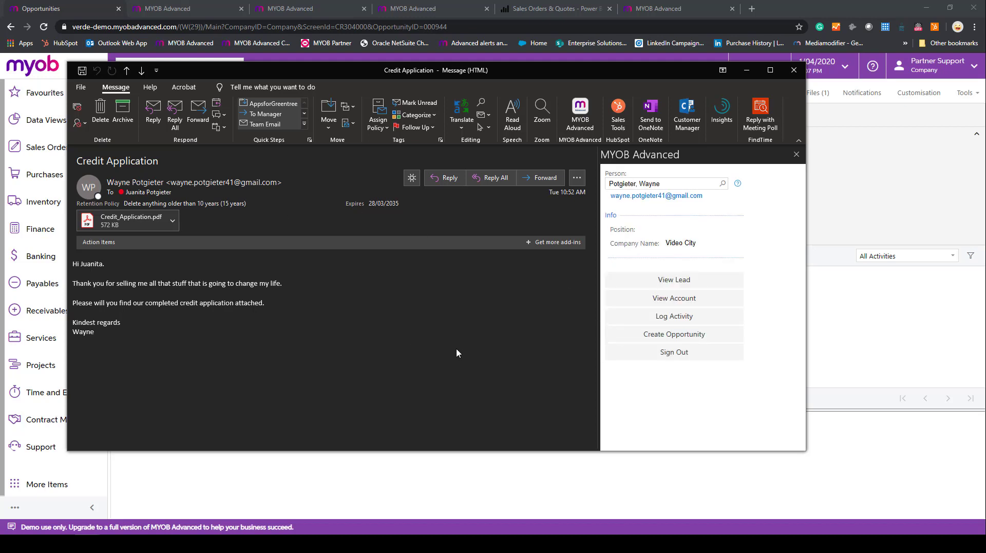
Step: Create an opportunity from the Credit Application email with an amount of 100 NZD, and close the email
{"action": "left_click", "coordinate": [689, 336]}
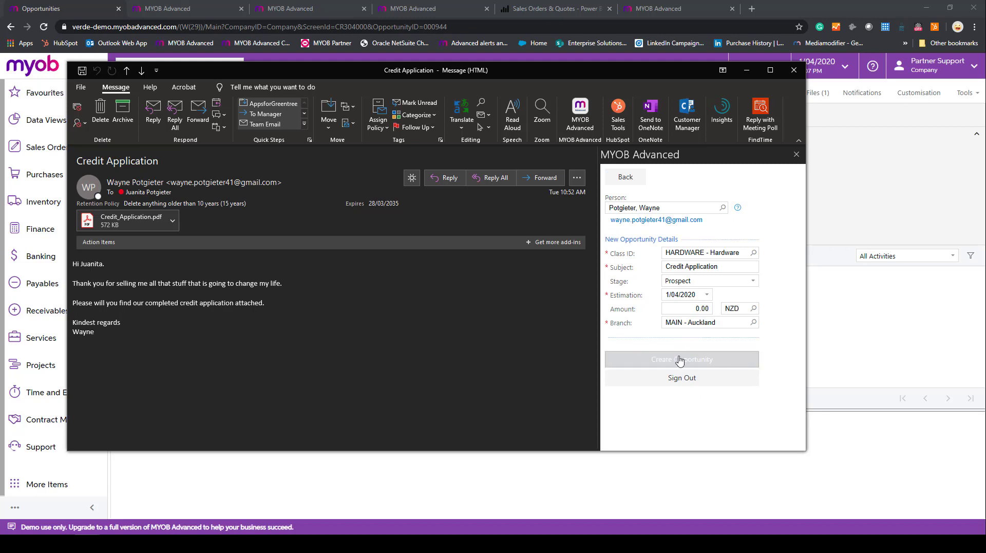
{"action": "left_click", "coordinate": [694, 312]}
{"action": "type", "text": "100"}
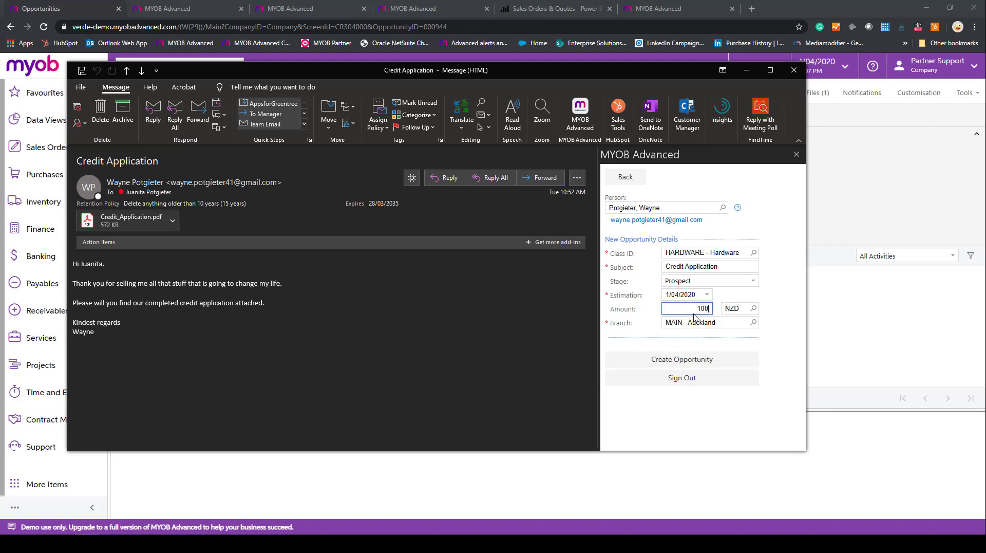
{"action": "left_click", "coordinate": [711, 361]}
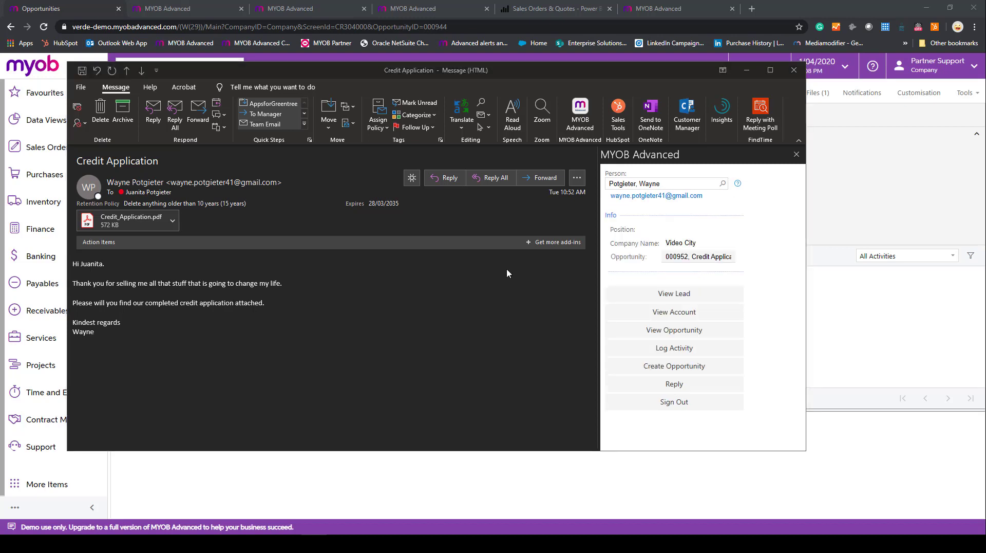
{"action": "key", "text": "Escape"}
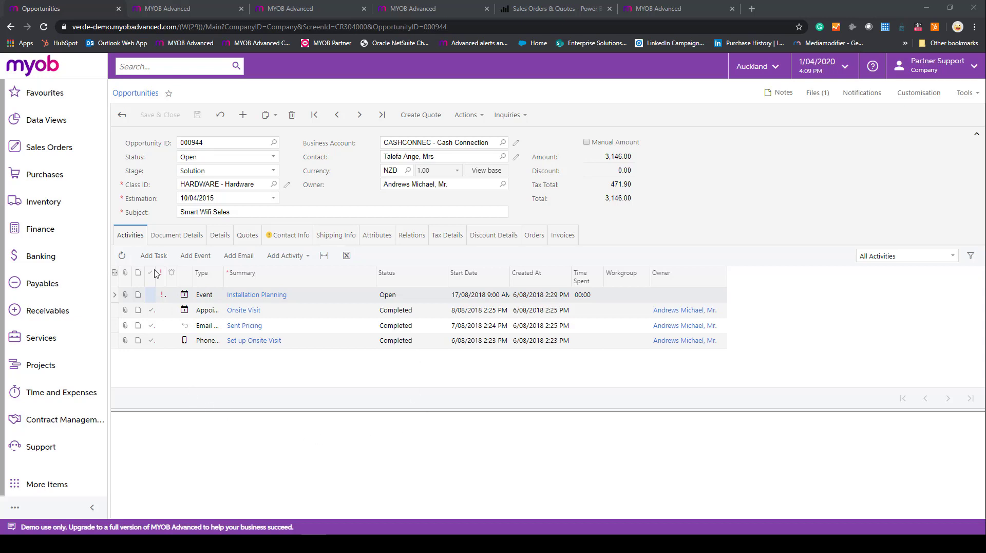
Step: Search transactions and profiles in MYOB Advanced for the new contact's surname and open the contact record
{"action": "left_click", "coordinate": [179, 71]}
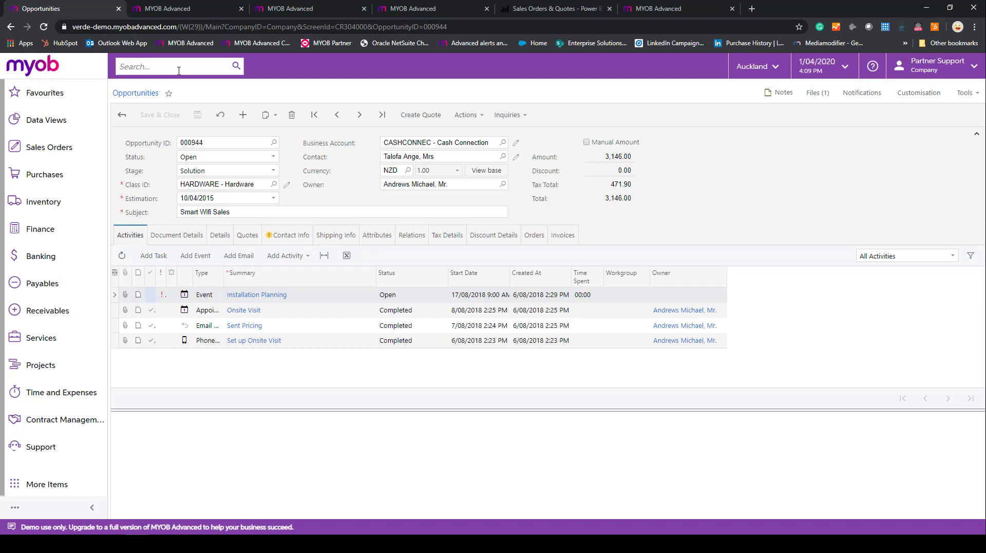
{"action": "type", "text": "pot"}
{"action": "key", "text": "Return"}
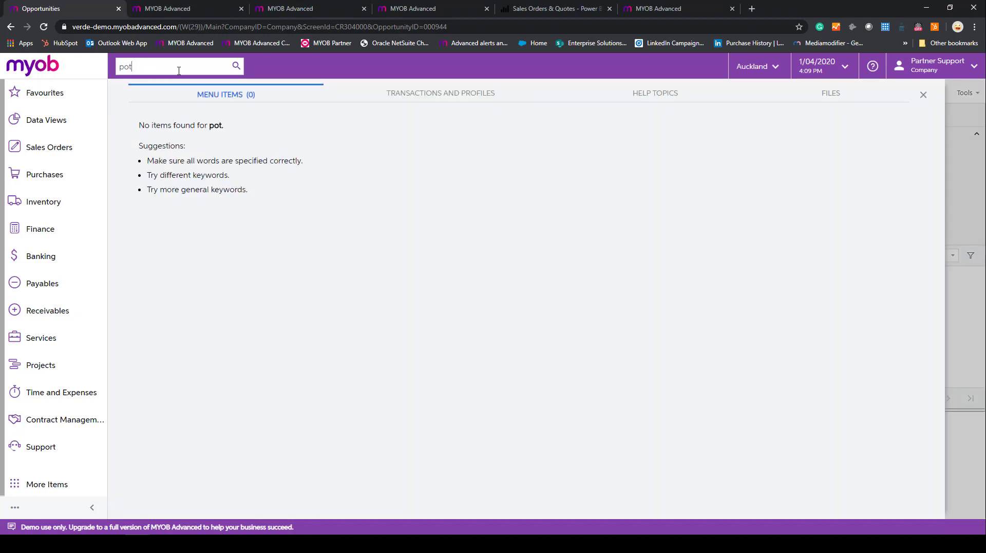
{"action": "left_click", "coordinate": [443, 93]}
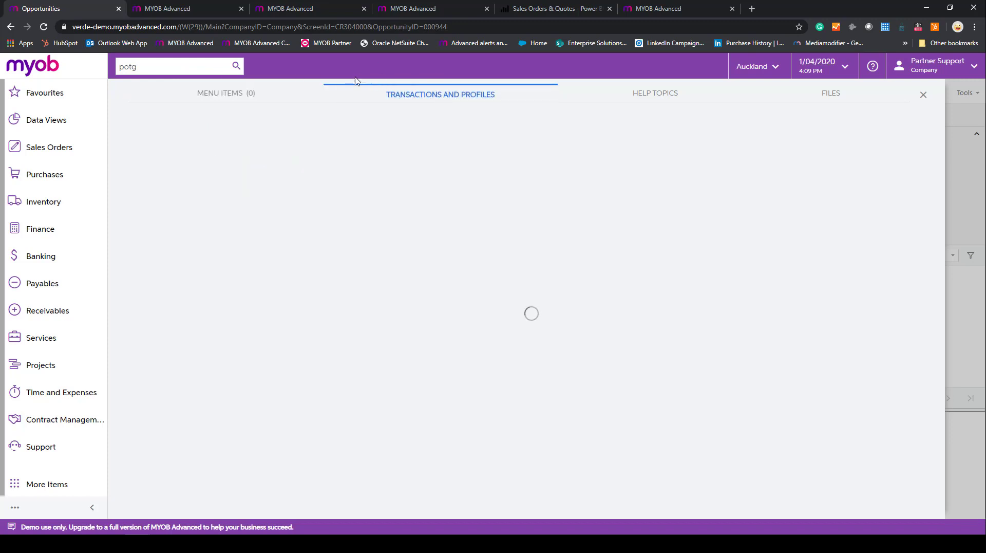
{"action": "left_click", "coordinate": [171, 118]}
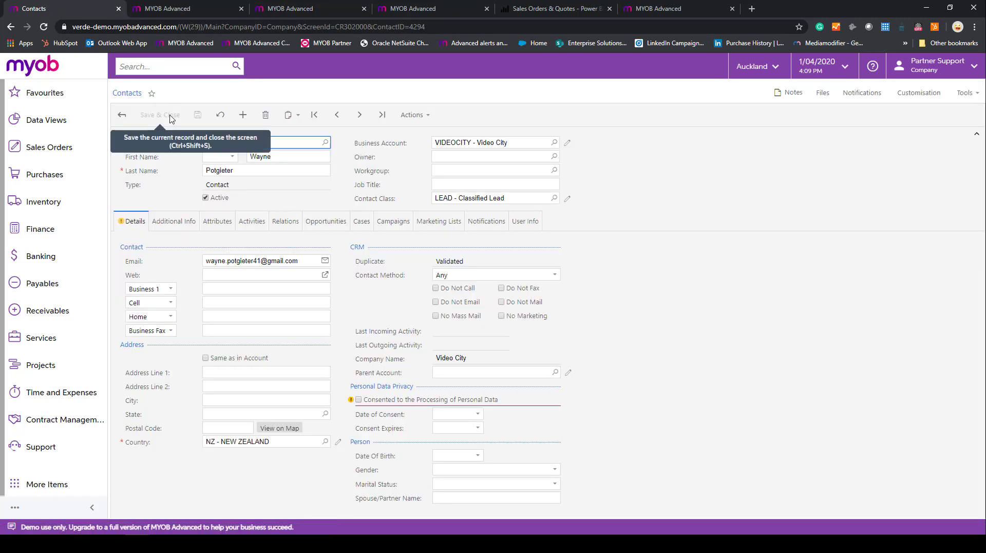
Step: Open the Credit Application opportunity from the contact's opportunities and enlarge its window to fit the details
{"action": "left_click", "coordinate": [321, 221]}
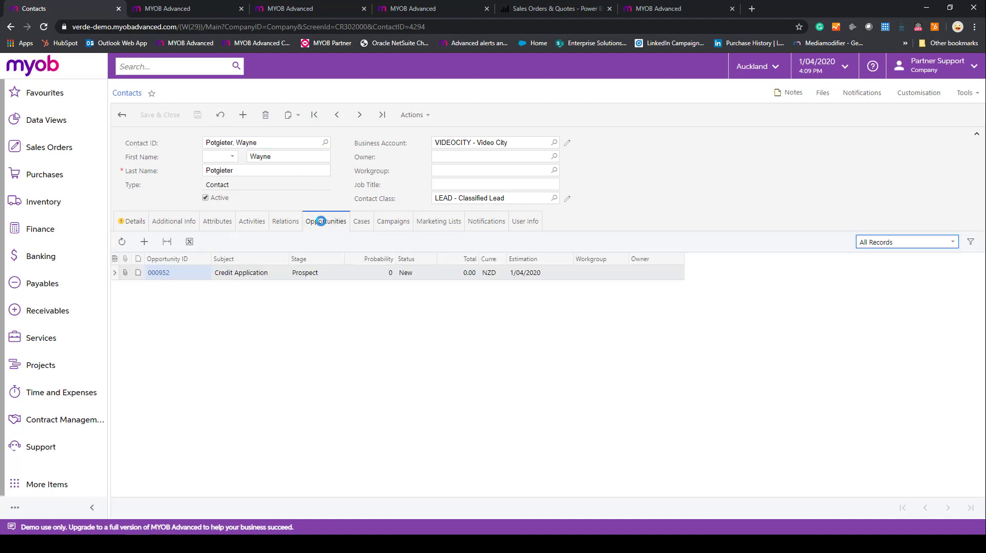
{"action": "left_click", "coordinate": [154, 279]}
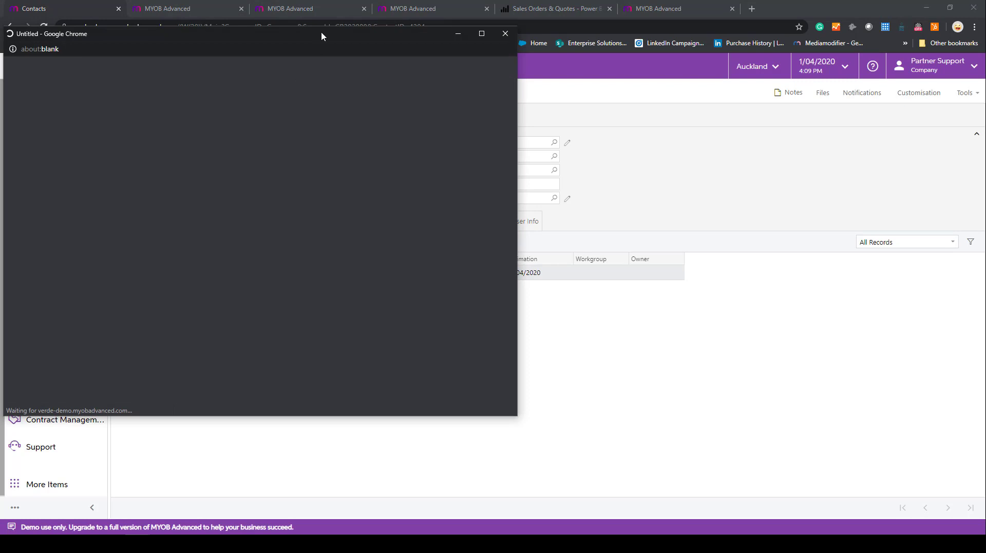
{"action": "left_click_drag", "start_coordinate": [322, 36], "coordinate": [394, 73]}
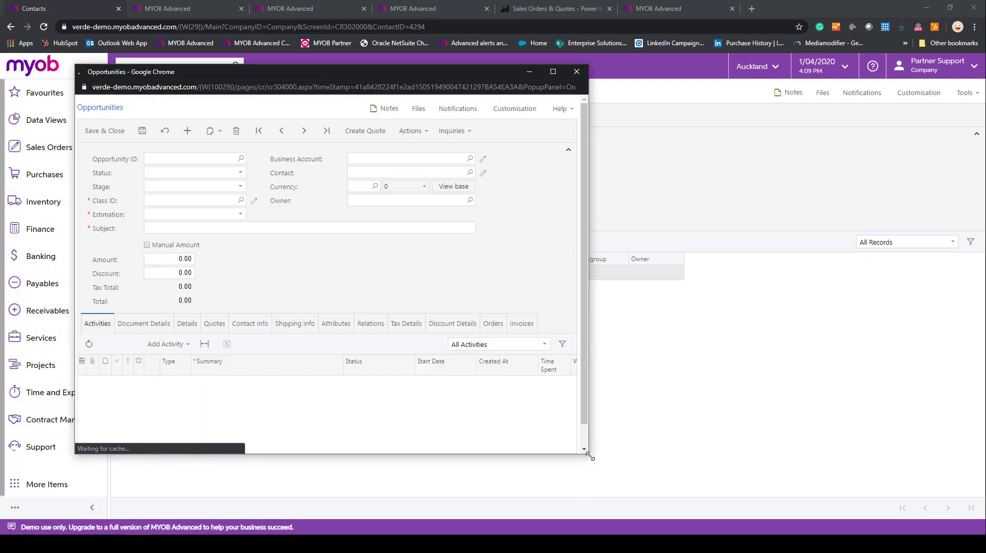
{"action": "left_click_drag", "start_coordinate": [589, 452], "coordinate": [760, 487]}
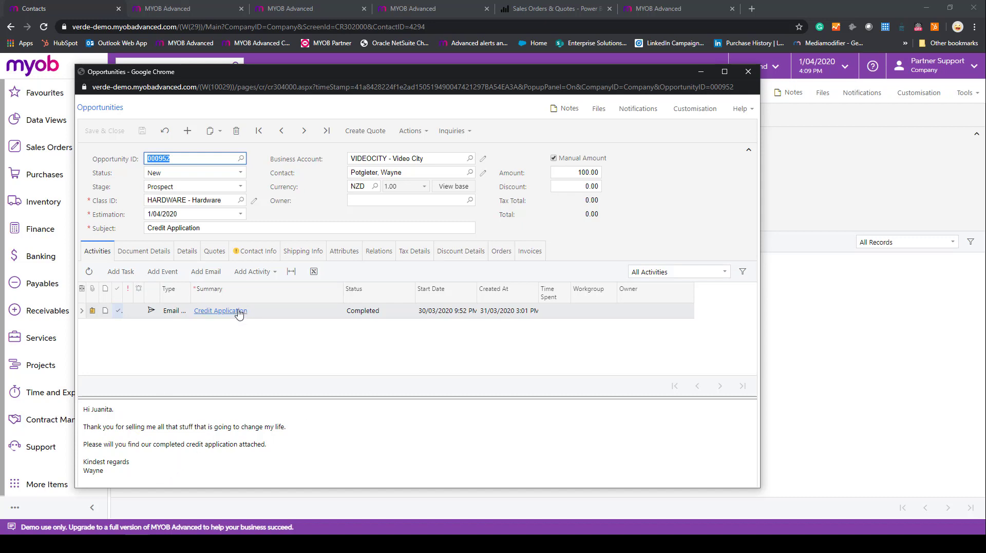
Step: View the files attached to the opportunity's Credit Application email activity, and close the opportunity window
{"action": "left_click", "coordinate": [93, 311]}
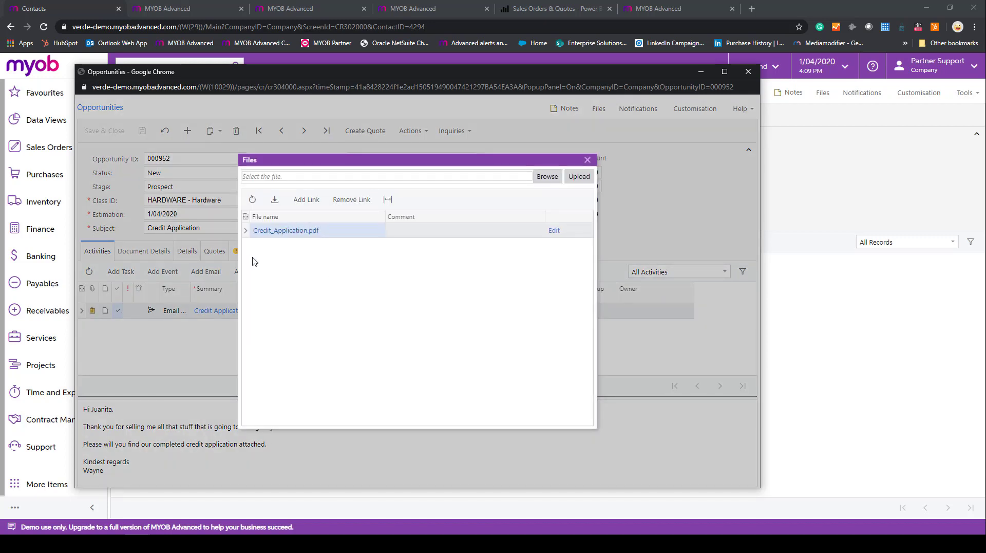
{"action": "left_click", "coordinate": [587, 160]}
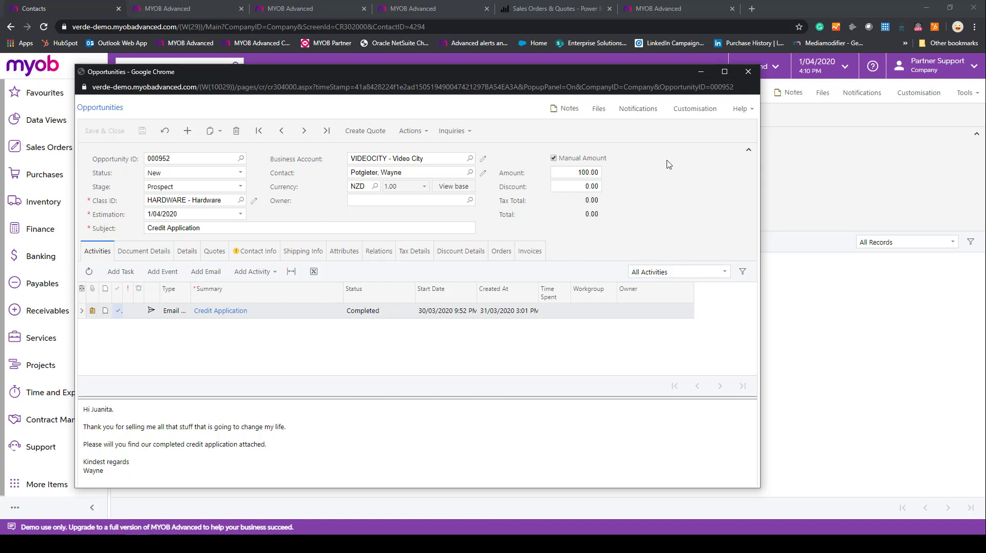
{"action": "left_click", "coordinate": [749, 71]}
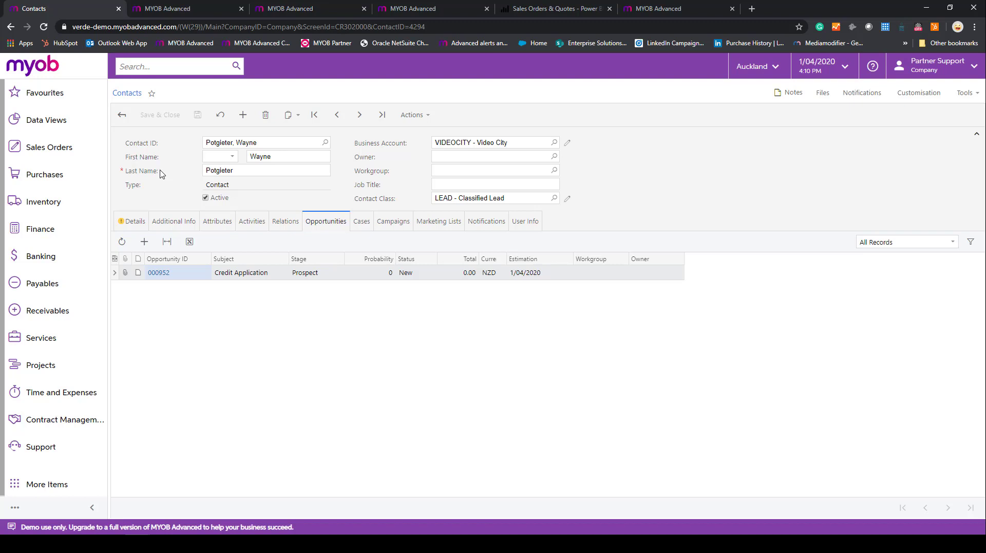
Step: Open the Shipping & Inventory dashboard from the data views and review its widgets
{"action": "left_click", "coordinate": [62, 129]}
{"action": "left_click", "coordinate": [627, 253]}
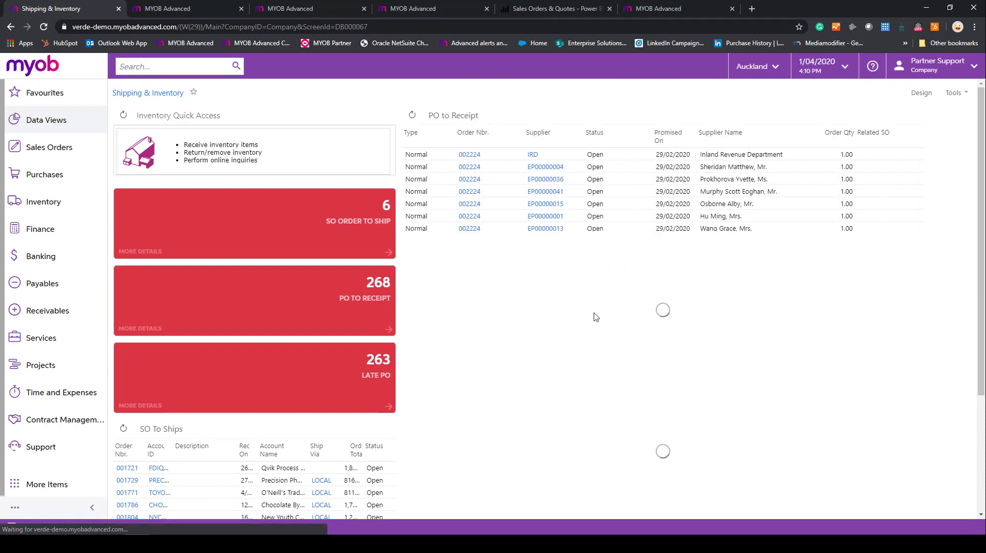
{"action": "scroll", "coordinate": [599, 324], "scroll_direction": "down", "scroll_amount": 1}
{"action": "scroll", "coordinate": [600, 324], "scroll_direction": "down", "scroll_amount": 2}
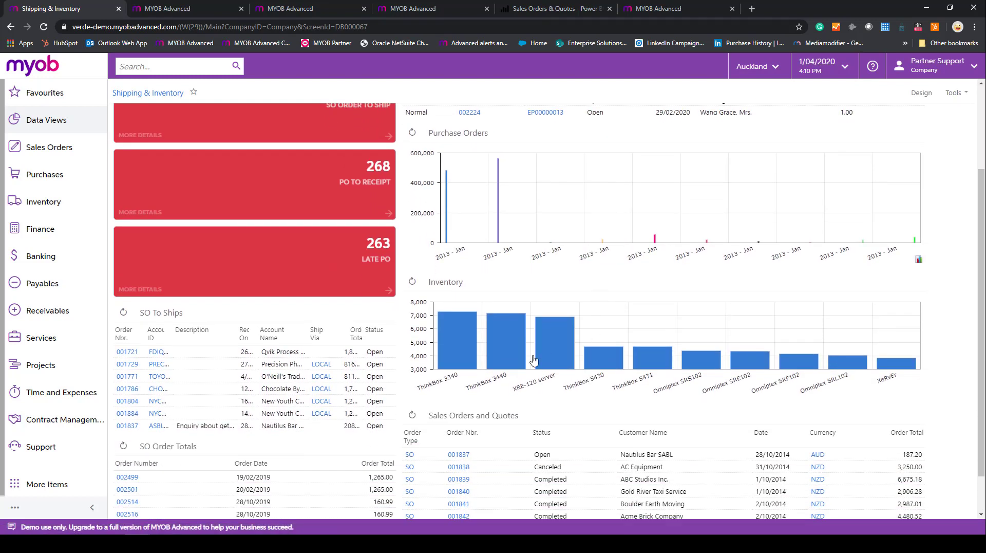
Step: Open the Sales Orders and Quotes inquiry from its dashboard widget and browse the records
{"action": "left_click", "coordinate": [467, 415]}
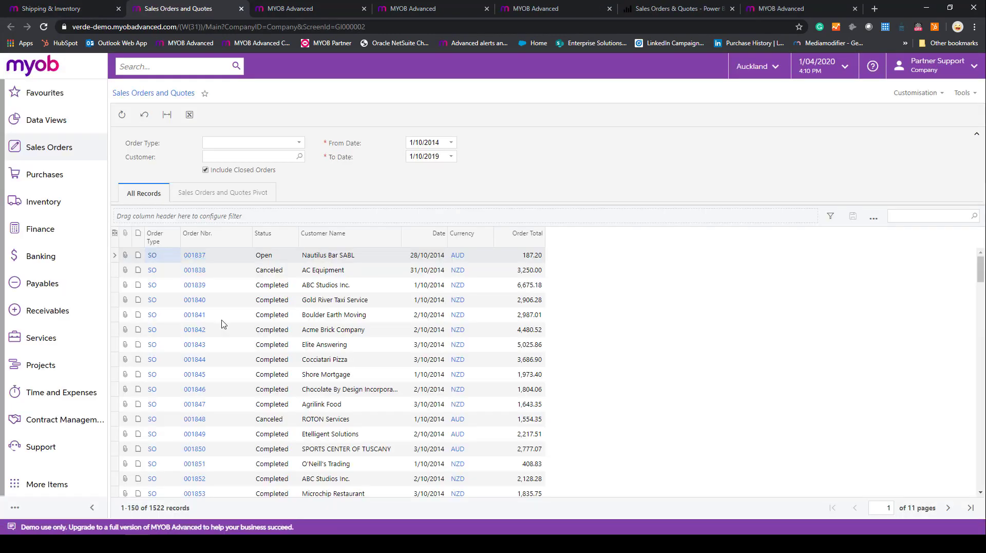
{"action": "scroll", "coordinate": [280, 339], "scroll_direction": "down", "scroll_amount": 8}
{"action": "scroll", "coordinate": [287, 380], "scroll_direction": "down", "scroll_amount": 7}
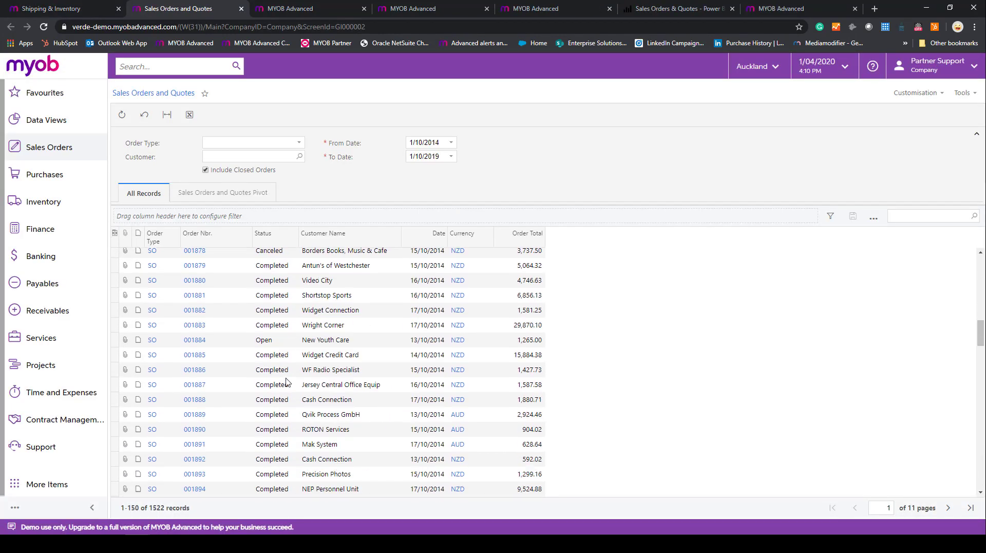
{"action": "scroll", "coordinate": [276, 346], "scroll_direction": "up", "scroll_amount": 15}
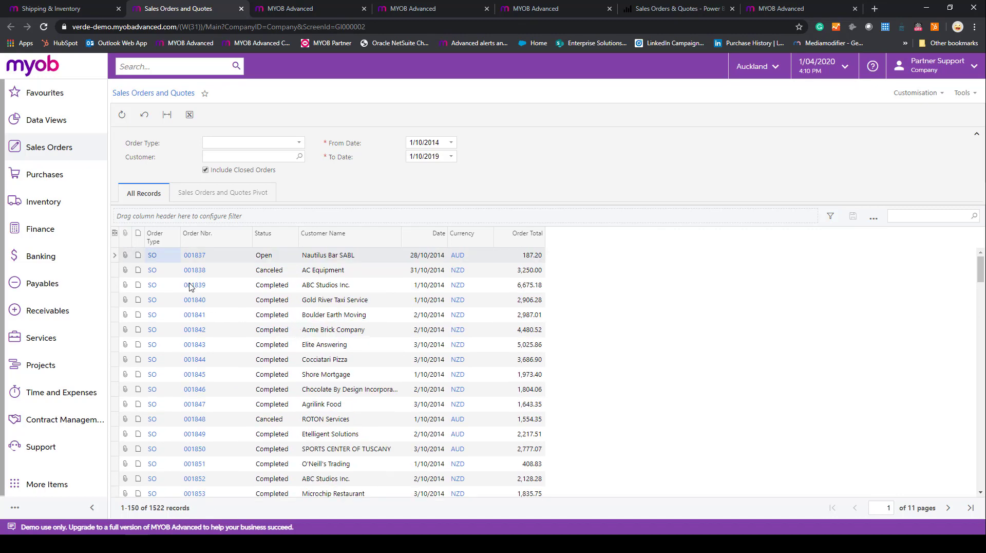
Step: Switch to the Sales Orders and Quotes Pivot view and review the customer totals by status
{"action": "left_click", "coordinate": [215, 199]}
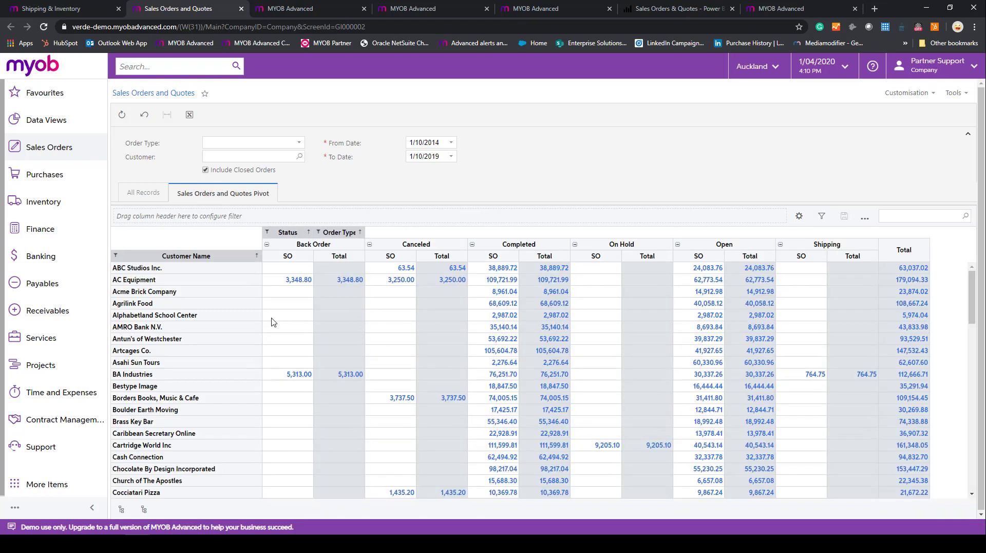
{"action": "scroll", "coordinate": [452, 371], "scroll_direction": "down", "scroll_amount": 2}
{"action": "scroll", "coordinate": [477, 368], "scroll_direction": "down", "scroll_amount": 5}
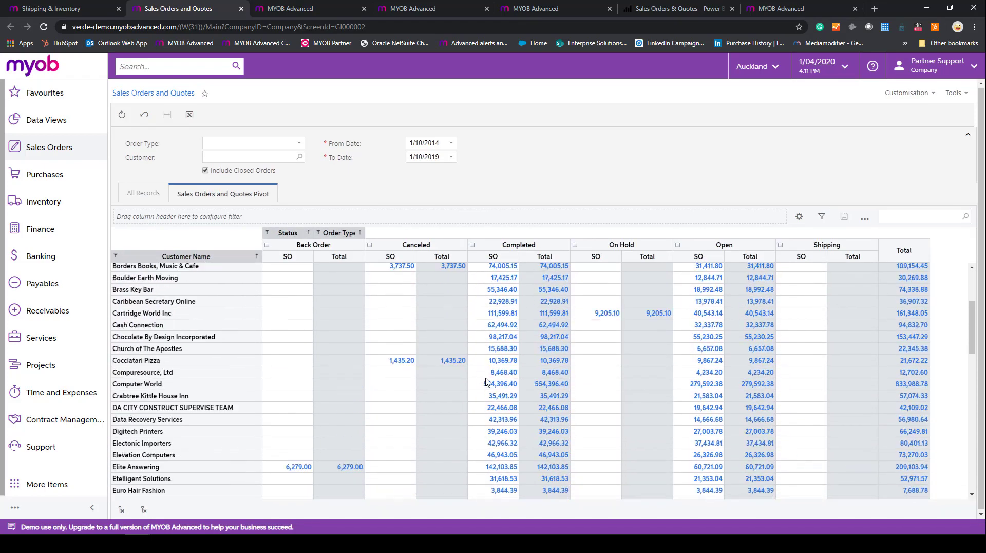
{"action": "scroll", "coordinate": [477, 368], "scroll_direction": "up", "scroll_amount": 6}
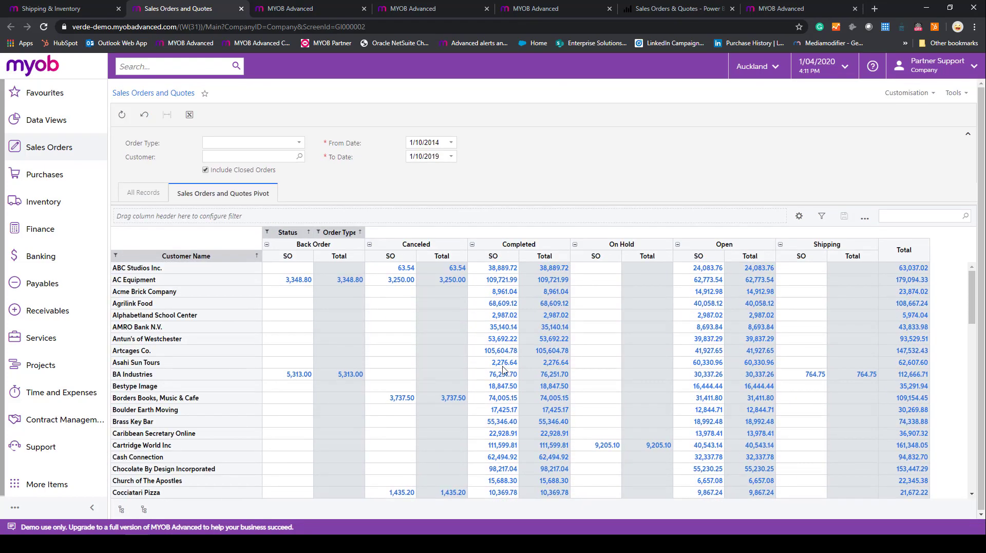
Step: Inspect the pivot's field, row, column and value configuration, and return to the All Records view
{"action": "left_click", "coordinate": [801, 217]}
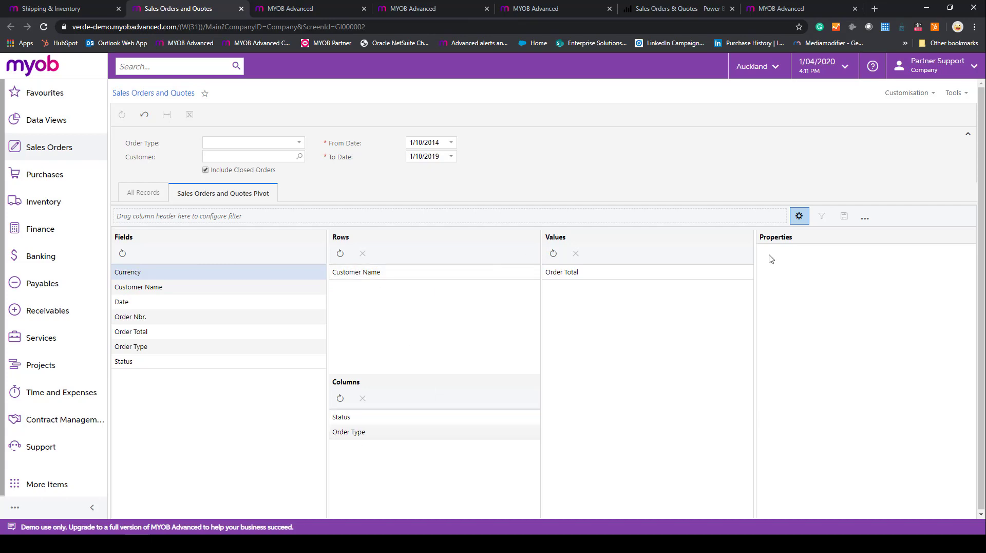
{"action": "left_click", "coordinate": [799, 216]}
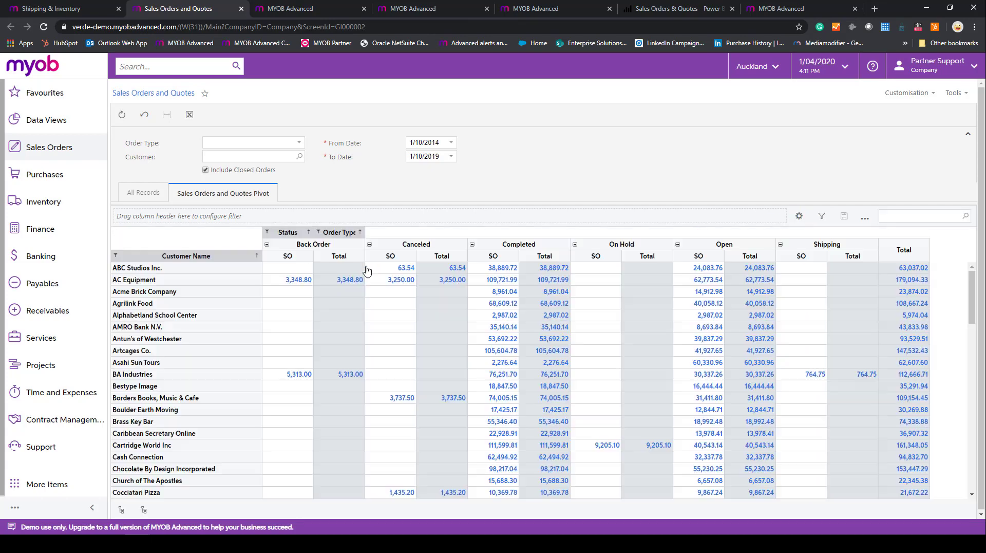
{"action": "scroll", "coordinate": [335, 330], "scroll_direction": "down", "scroll_amount": 5}
{"action": "scroll", "coordinate": [329, 343], "scroll_direction": "up", "scroll_amount": 5}
{"action": "left_click", "coordinate": [137, 195]}
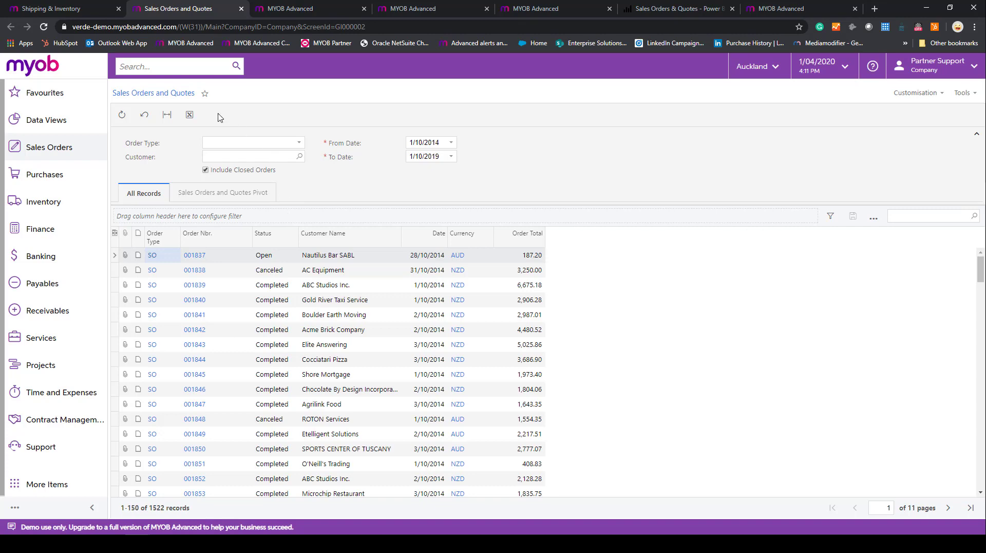
Step: Export the sales orders and quotes records to Excel and open the downloaded workbook
{"action": "left_click", "coordinate": [190, 115]}
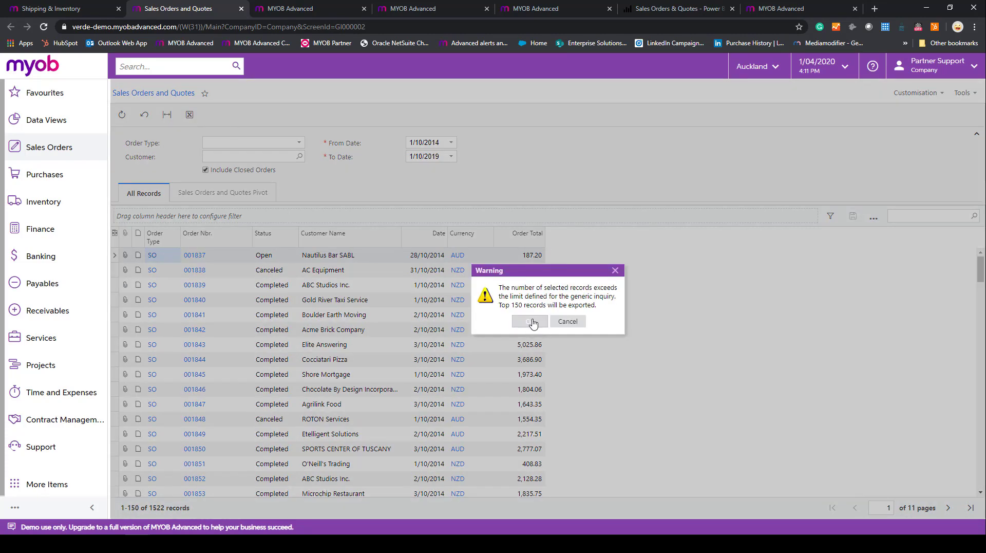
{"action": "left_click", "coordinate": [530, 321]}
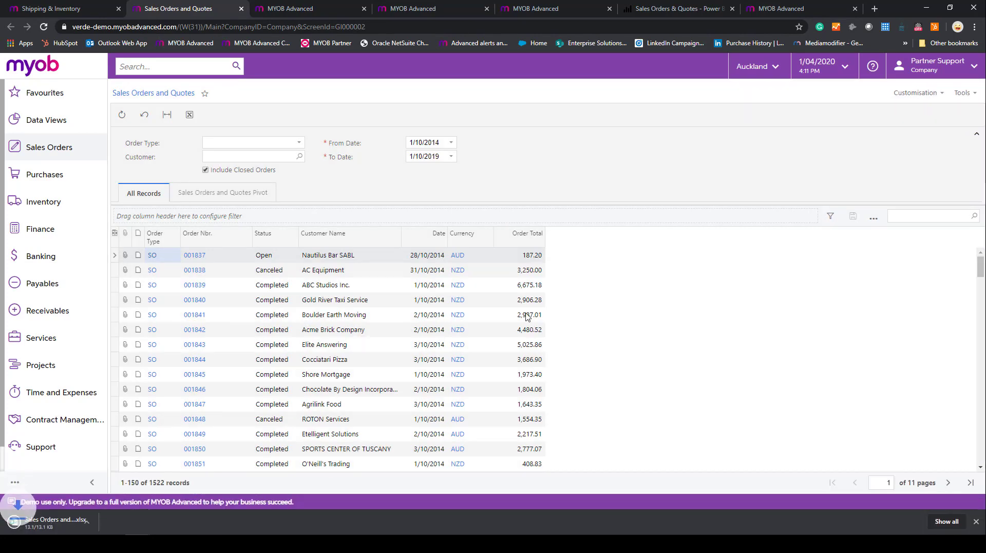
{"action": "left_click", "coordinate": [79, 522]}
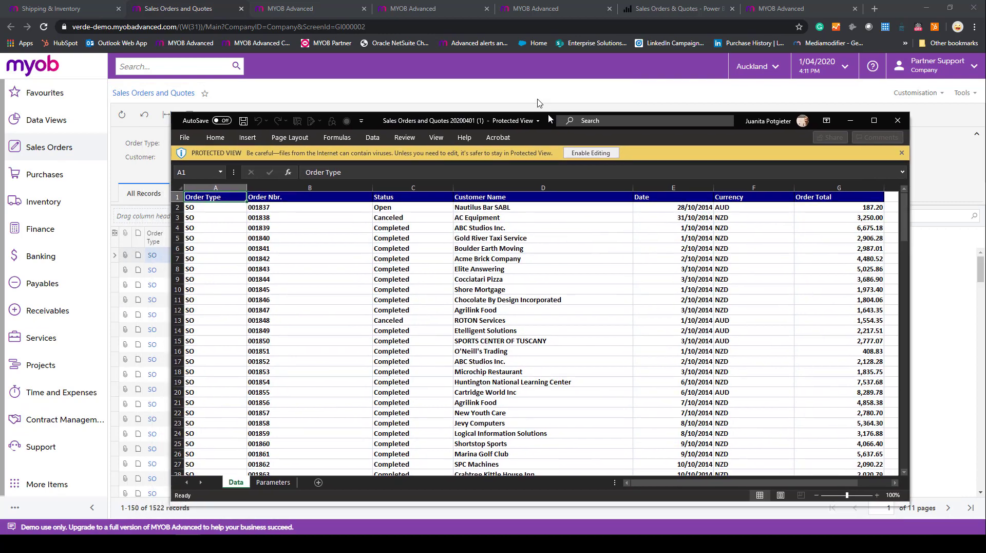
Step: Enable editing and the external data connections in the exported Sales Orders and Quotes workbook
{"action": "left_click_drag", "start_coordinate": [549, 118], "coordinate": [502, 67]}
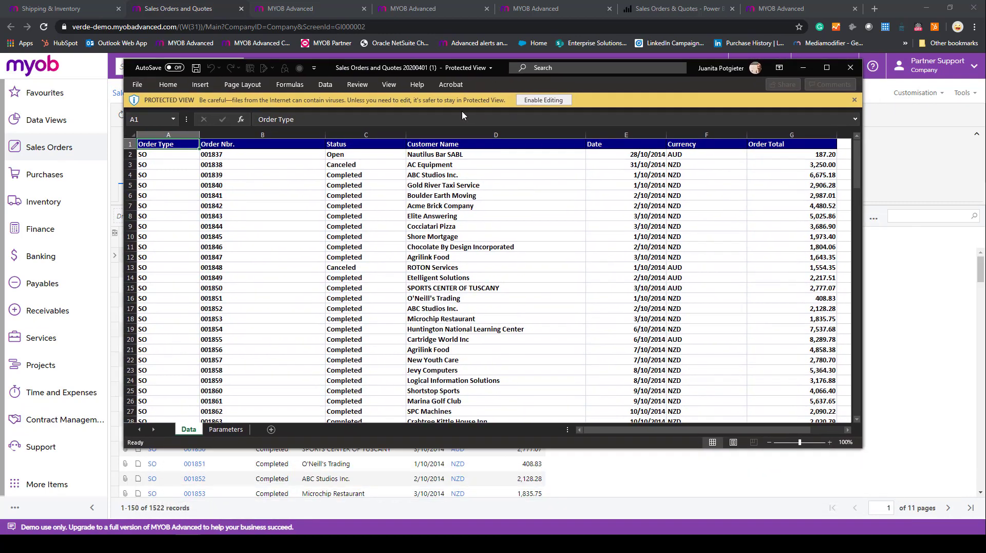
{"action": "left_click", "coordinate": [534, 103]}
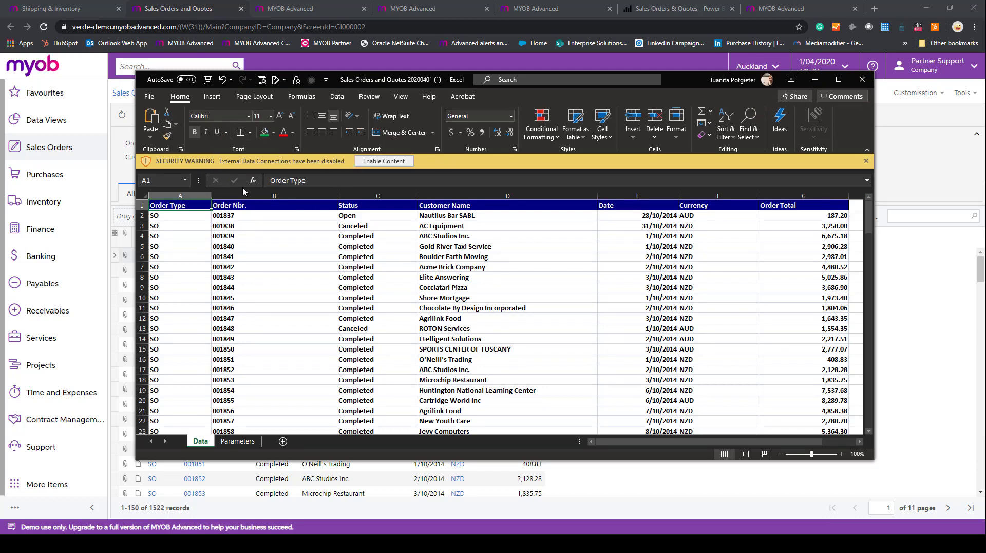
{"action": "left_click", "coordinate": [390, 160]}
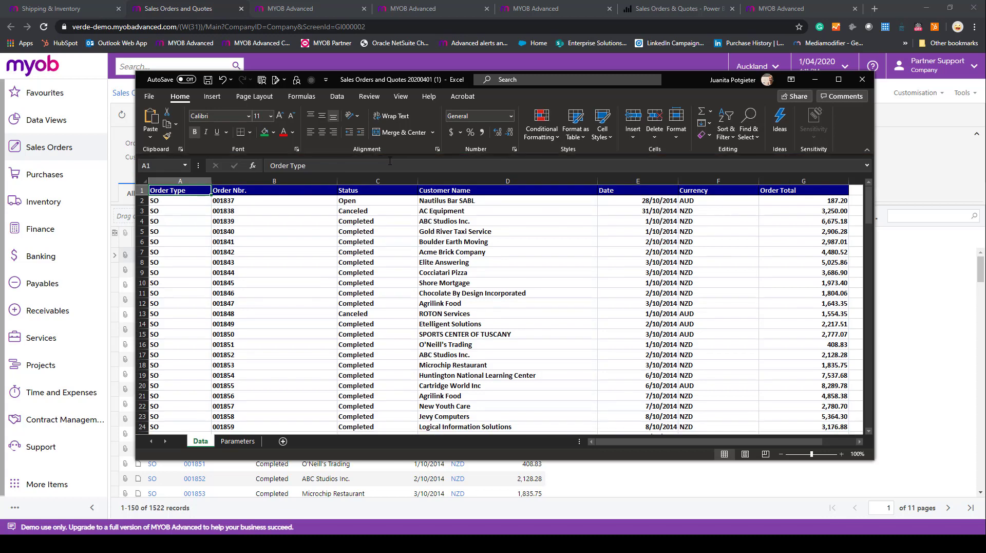
Step: Look through the exported rows and refresh all of the workbook's data connections
{"action": "left_click", "coordinate": [384, 244]}
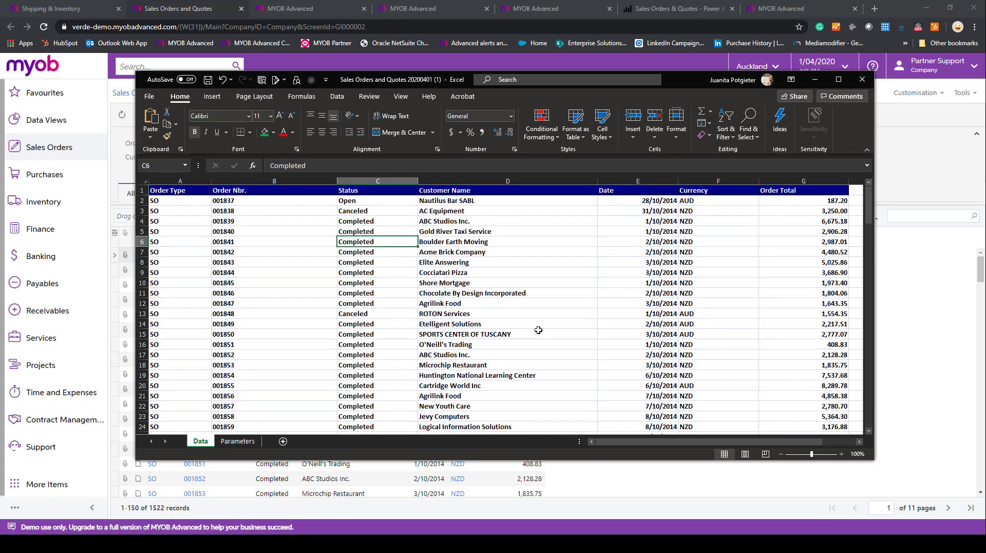
{"action": "scroll", "coordinate": [547, 321], "scroll_direction": "down", "scroll_amount": 5}
{"action": "scroll", "coordinate": [547, 318], "scroll_direction": "up", "scroll_amount": 5}
{"action": "key", "text": "alt+a"}
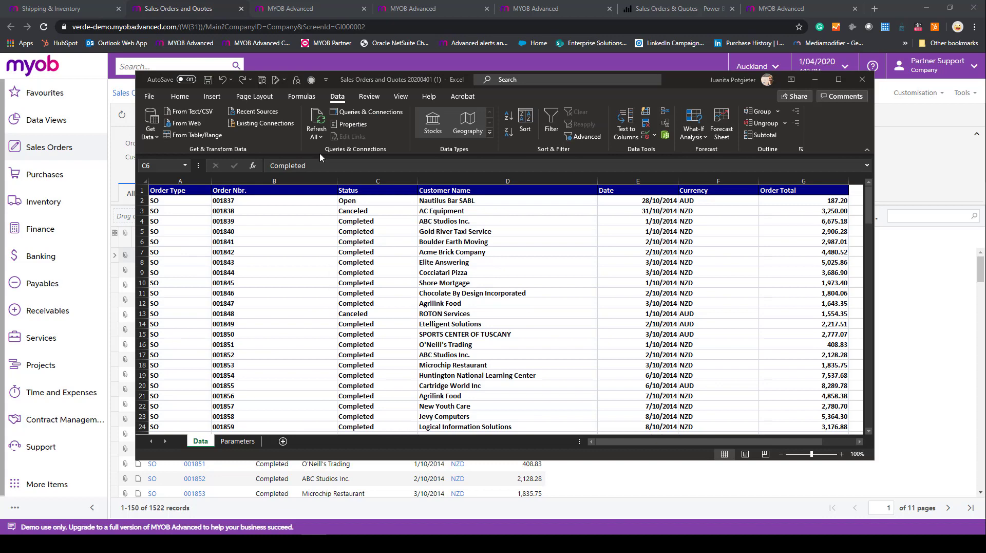
{"action": "left_click", "coordinate": [317, 120]}
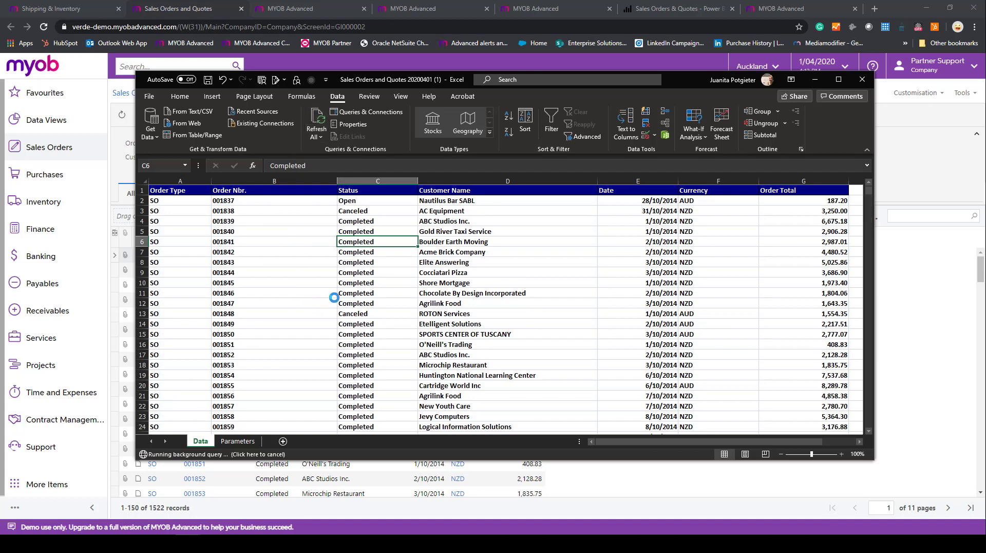
Step: Look through the refreshed order rows in the Sales Orders and Quotes workbook and minimise it
{"action": "scroll", "coordinate": [356, 277], "scroll_direction": "down", "scroll_amount": 10}
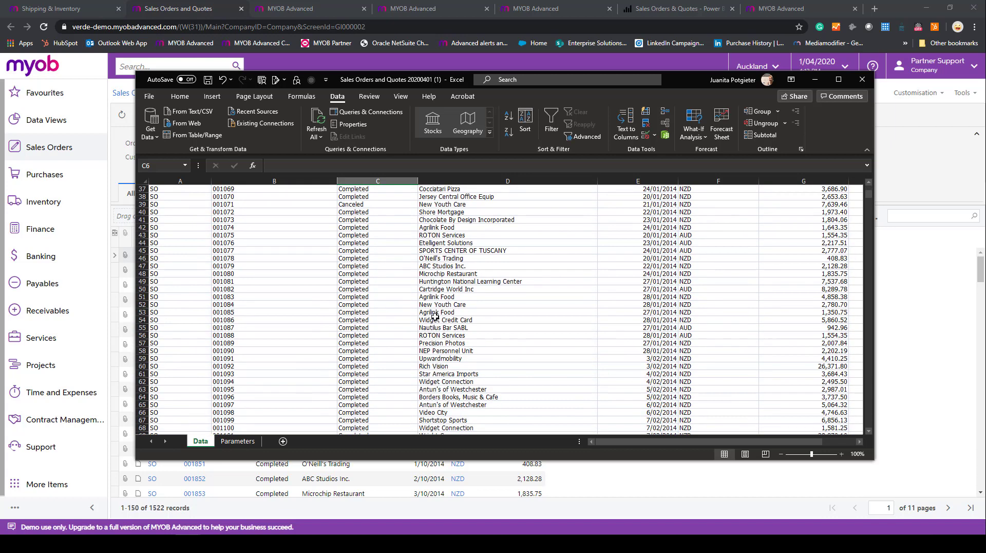
{"action": "scroll", "coordinate": [435, 315], "scroll_direction": "down", "scroll_amount": 4}
{"action": "scroll", "coordinate": [438, 311], "scroll_direction": "up", "scroll_amount": 11}
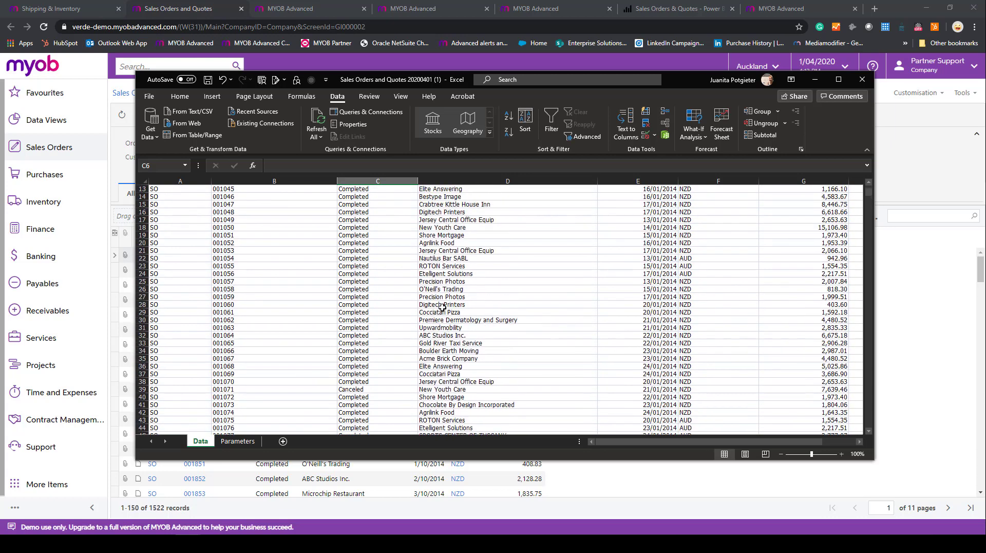
{"action": "scroll", "coordinate": [442, 307], "scroll_direction": "up", "scroll_amount": 5}
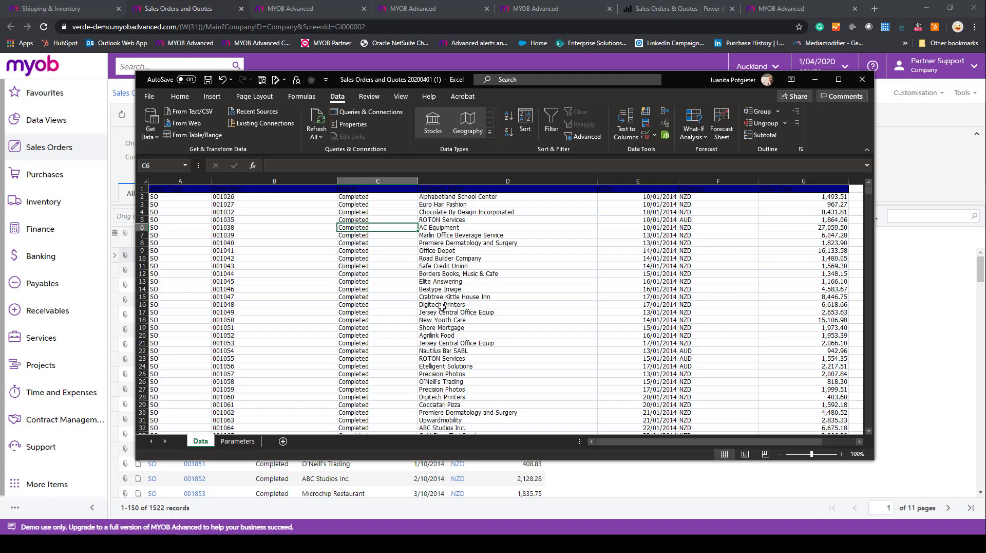
{"action": "left_click", "coordinate": [816, 80]}
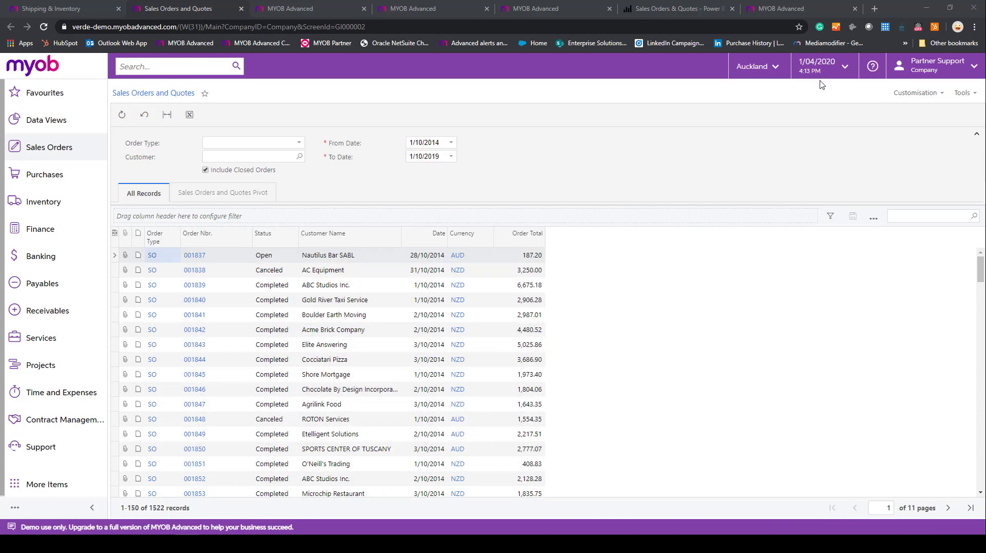
Step: Switch to the Power BI Sales Orders & Quotes report and cross-filter its charts by Antun's of Westchester, June and Computer World
{"action": "left_click", "coordinate": [654, 7]}
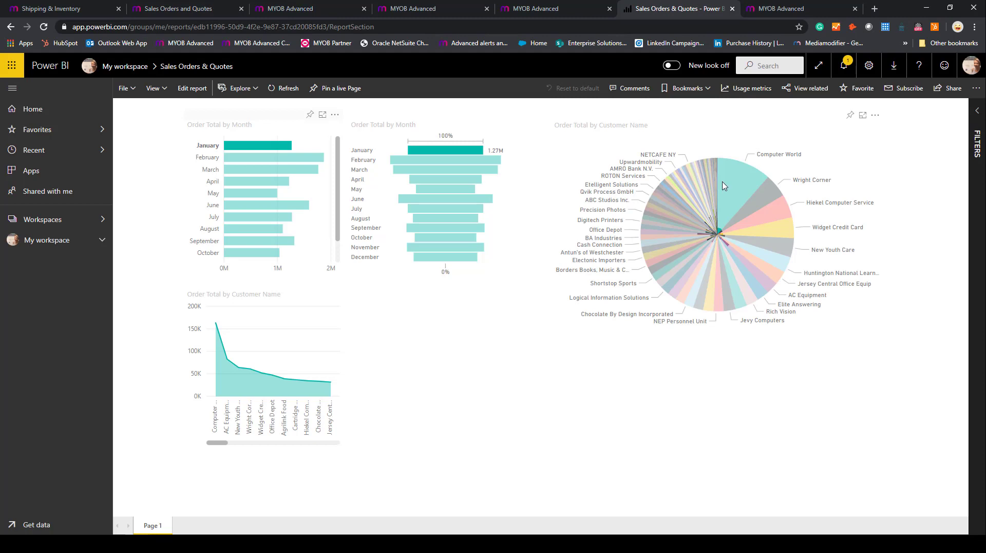
{"action": "left_click", "coordinate": [689, 244]}
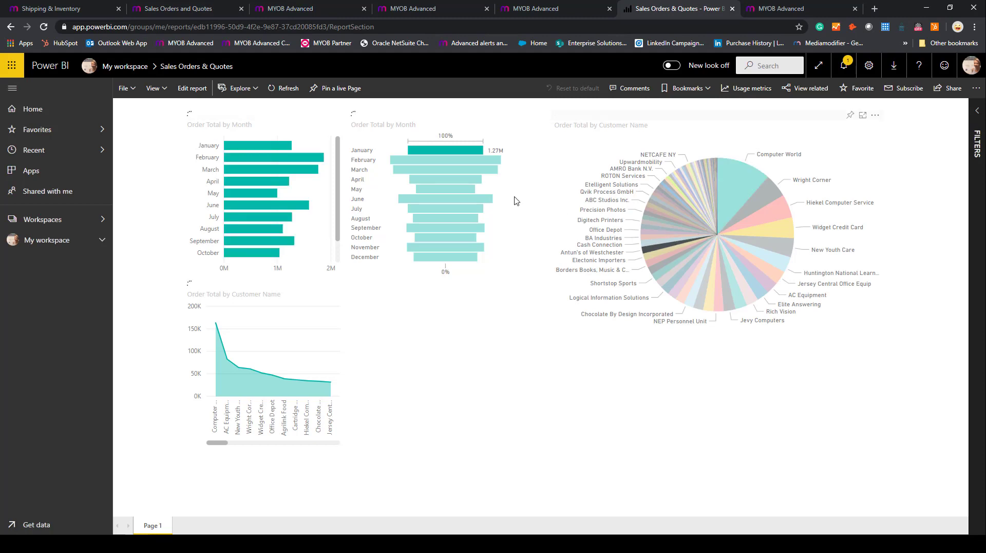
{"action": "left_click", "coordinate": [473, 192]}
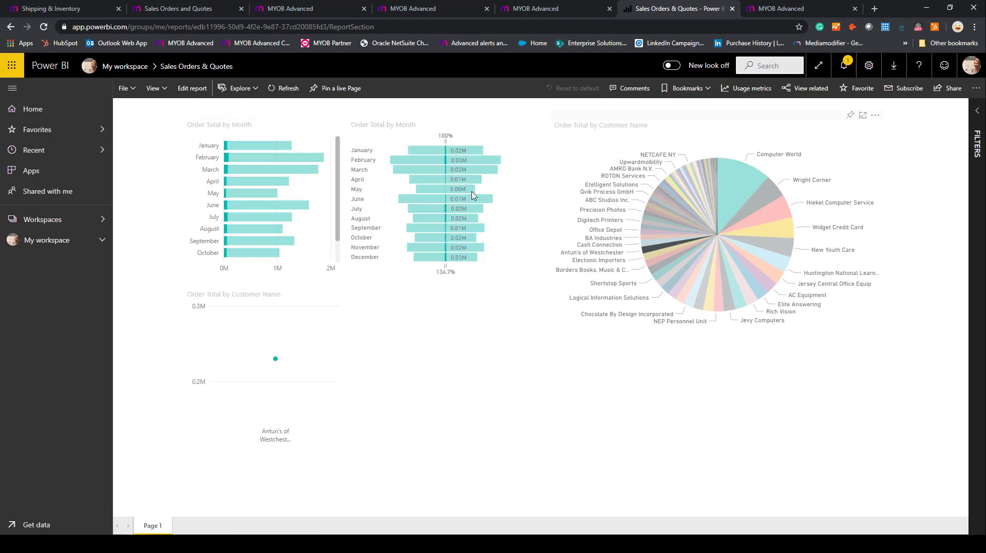
{"action": "left_click", "coordinate": [257, 146]}
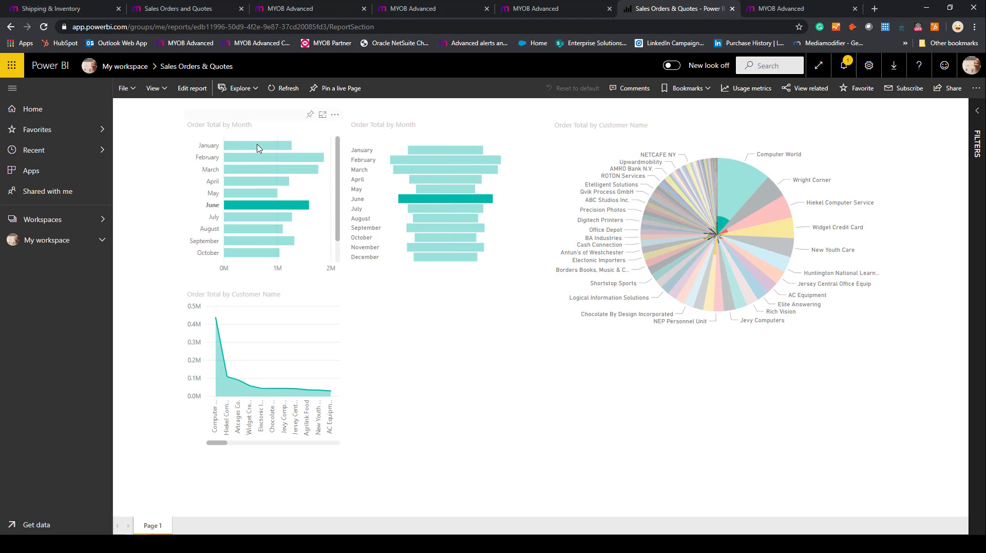
{"action": "left_click", "coordinate": [726, 172]}
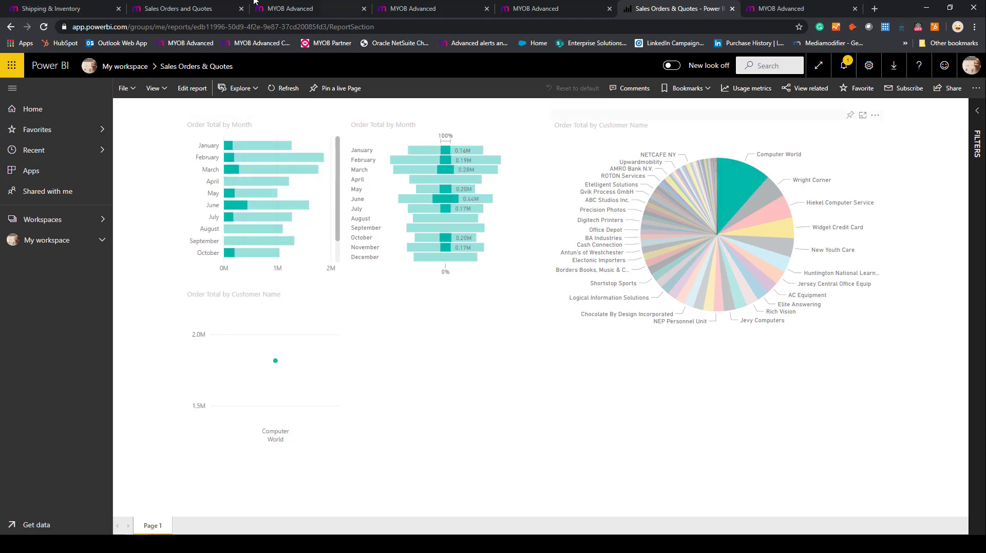
Step: Return to MYOB Advanced and open the Profit & Loss report among the Finance financial statements
{"action": "left_click", "coordinate": [174, 9]}
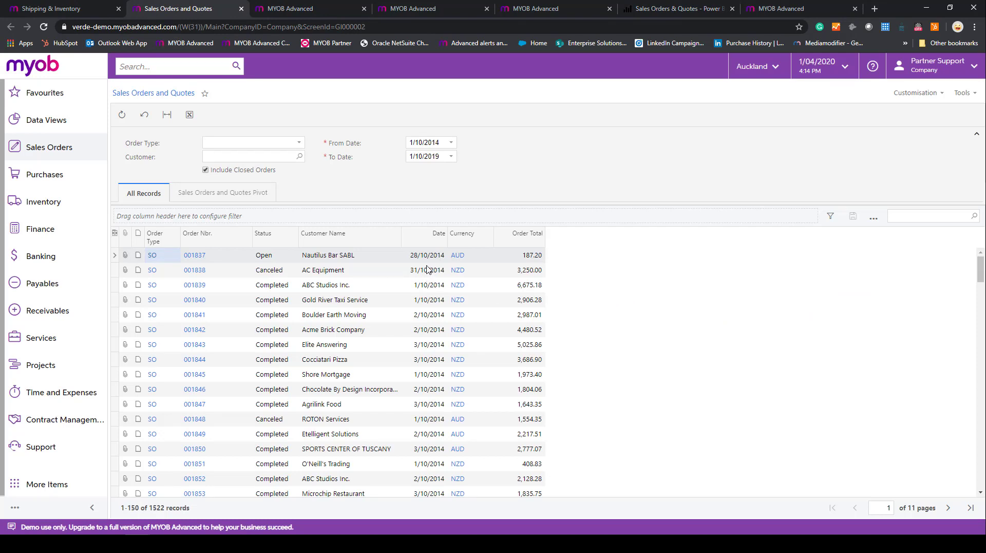
{"action": "left_click", "coordinate": [46, 184]}
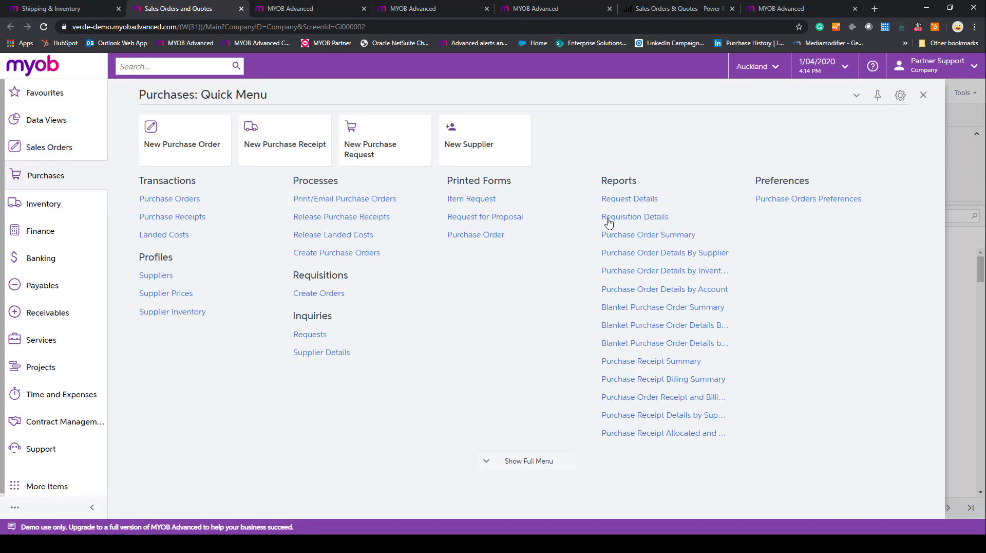
{"action": "left_click", "coordinate": [39, 229]}
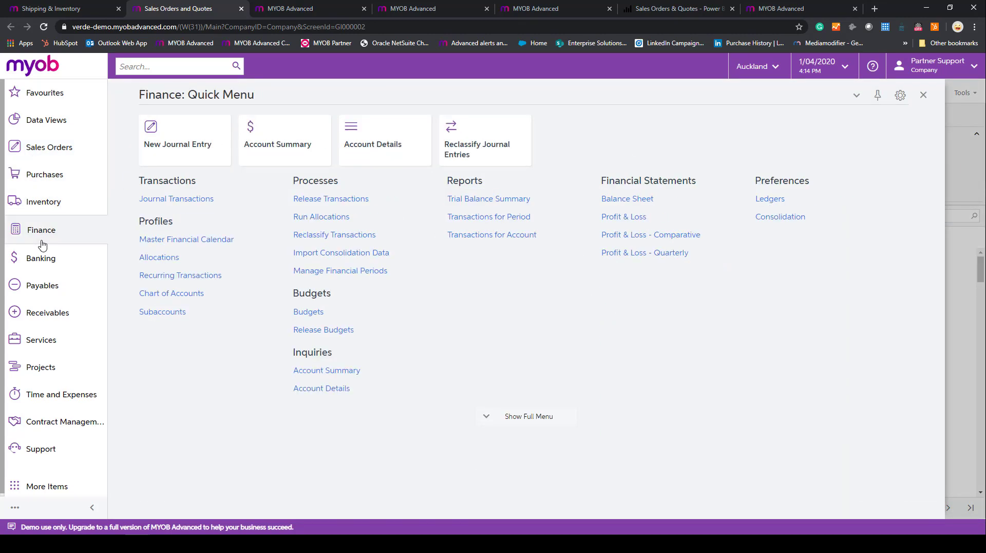
{"action": "left_click", "coordinate": [532, 418]}
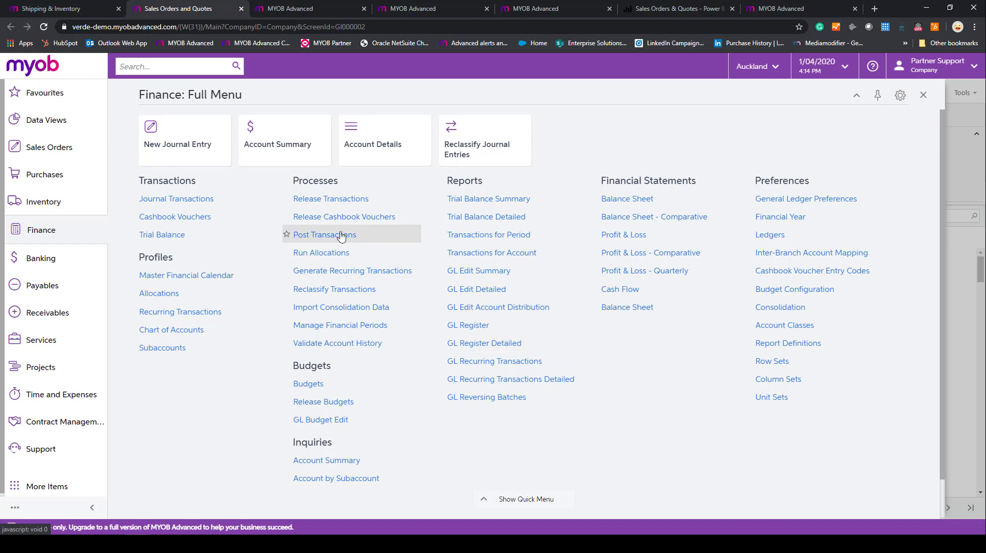
{"action": "left_click", "coordinate": [628, 235]}
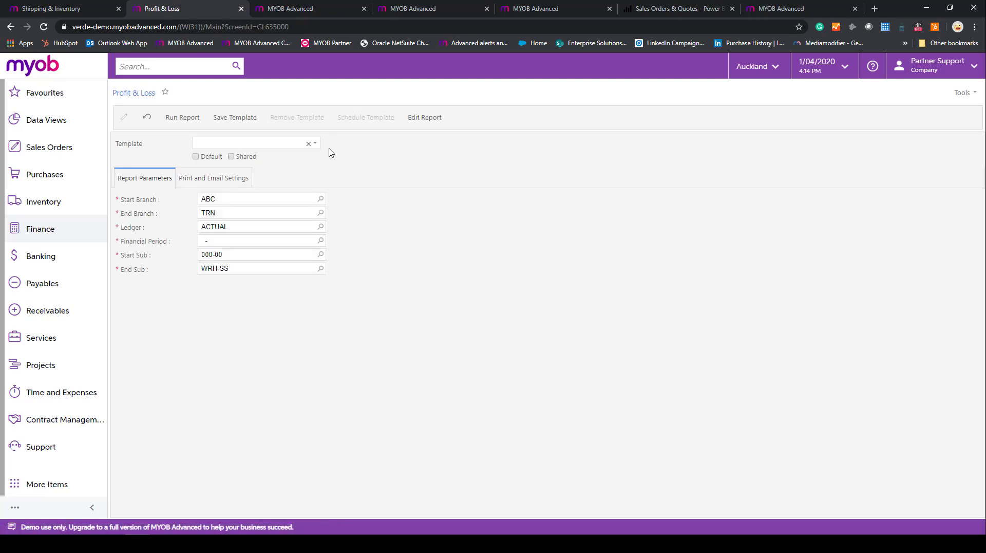
Step: Set the Profit & Loss report's financial period to 12-2015 and run the report
{"action": "left_click", "coordinate": [302, 240]}
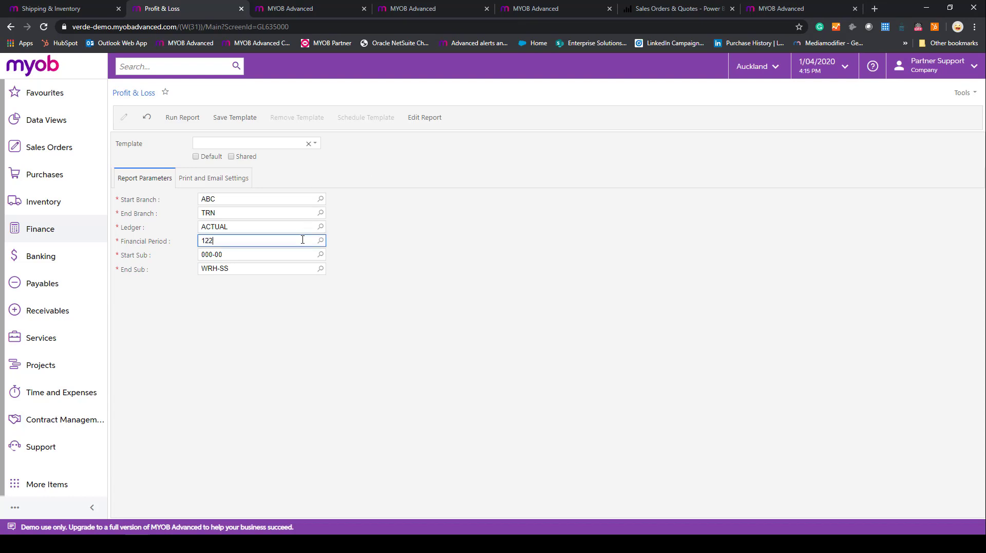
{"action": "type", "text": "122015"}
{"action": "left_click", "coordinate": [427, 288]}
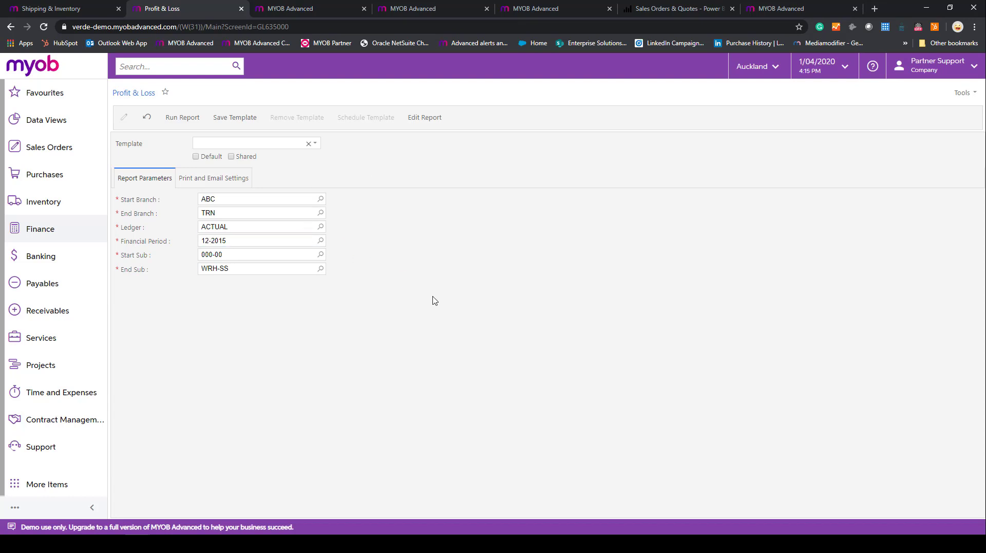
{"action": "left_click", "coordinate": [184, 118]}
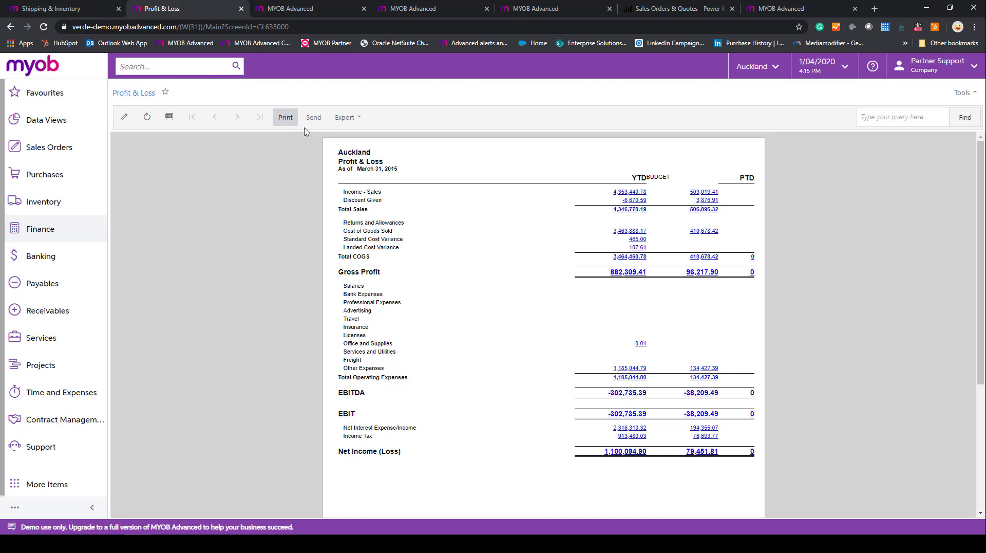
Step: View the report's export formats and drill down into the year-to-date Income - Sales amount
{"action": "left_click", "coordinate": [344, 119]}
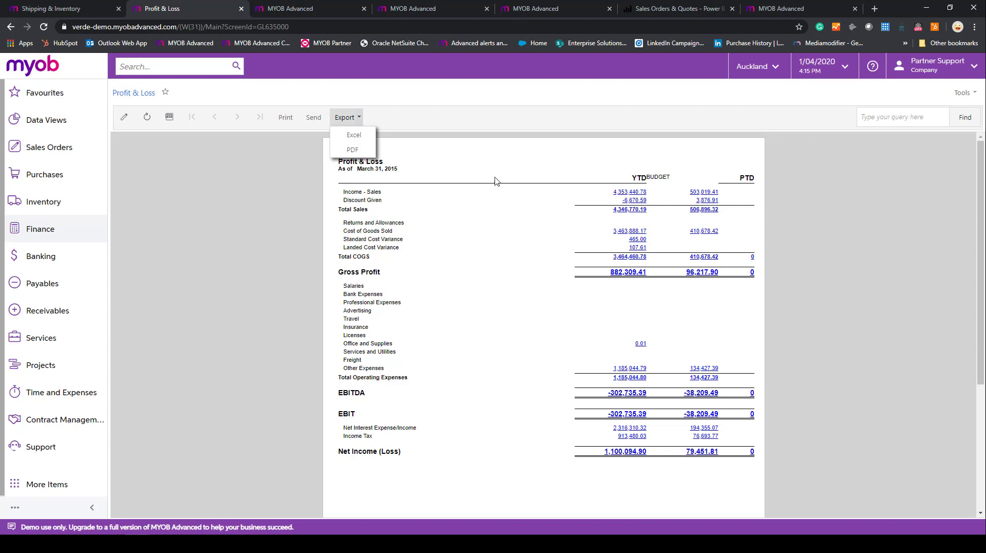
{"action": "left_click", "coordinate": [625, 191]}
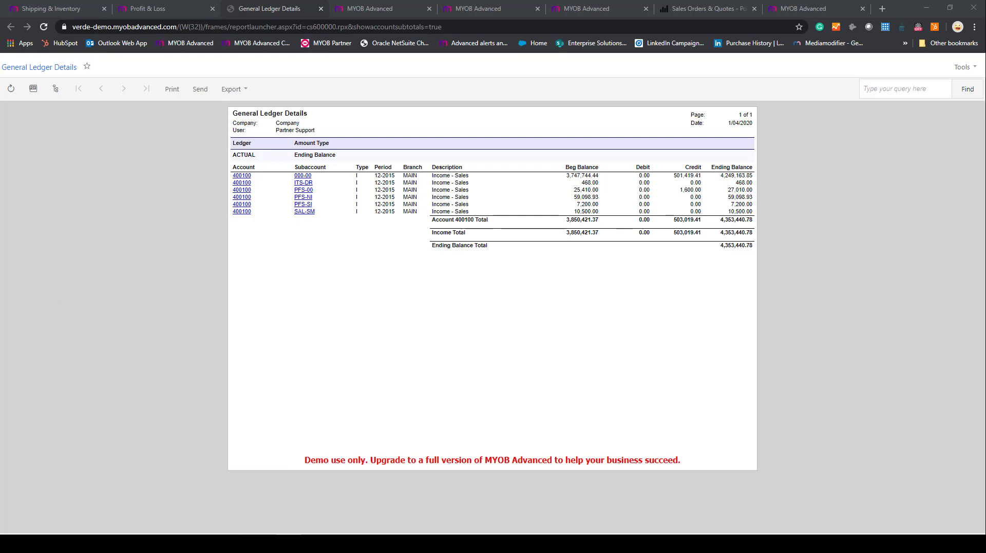
{"action": "left_click_drag", "start_coordinate": [0, 154], "coordinate": [514, 47]}
Step: Switch to the MYOB customer portal and sign in with the prefilled credentials
{"action": "left_click", "coordinate": [400, 5]}
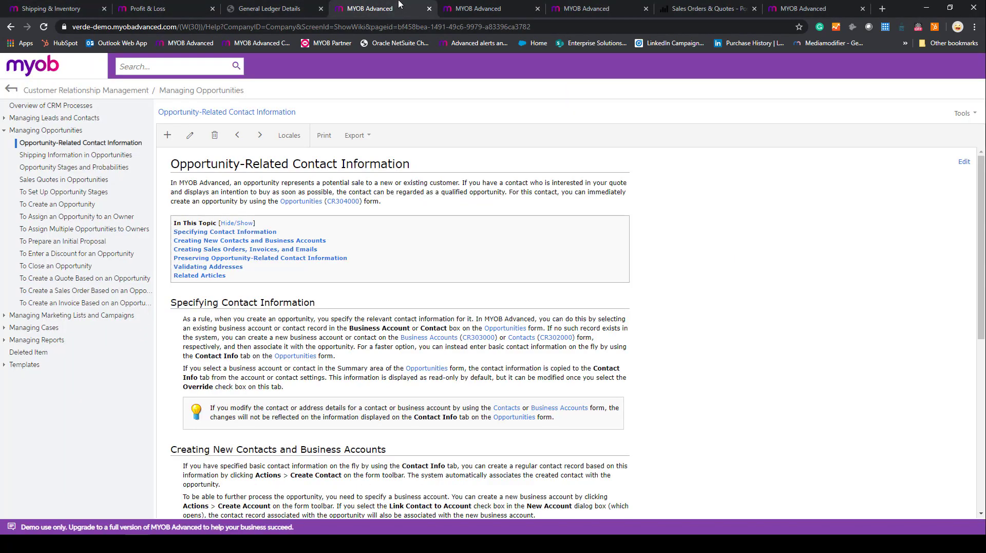
{"action": "left_click", "coordinate": [465, 8]}
{"action": "left_click", "coordinate": [278, 7]}
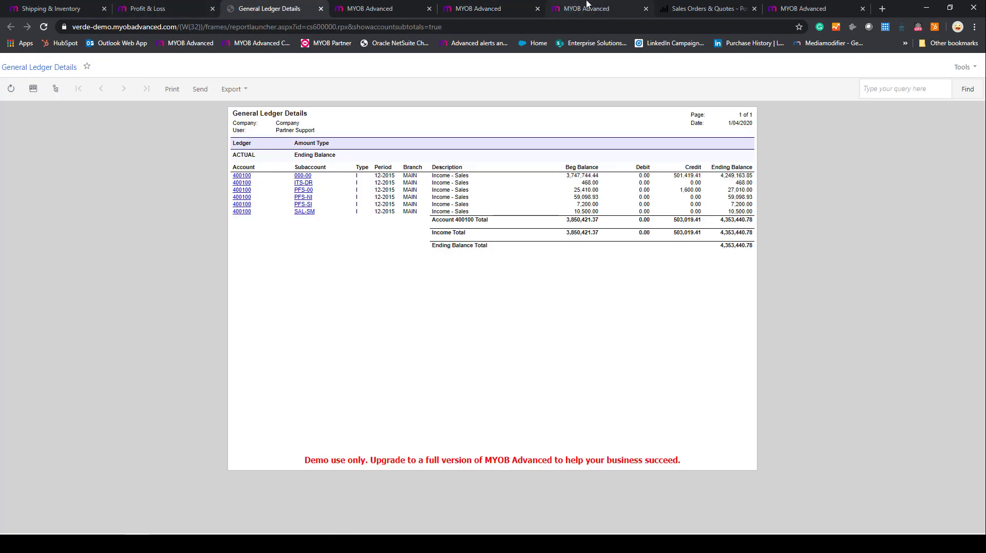
{"action": "left_click", "coordinate": [588, 7]}
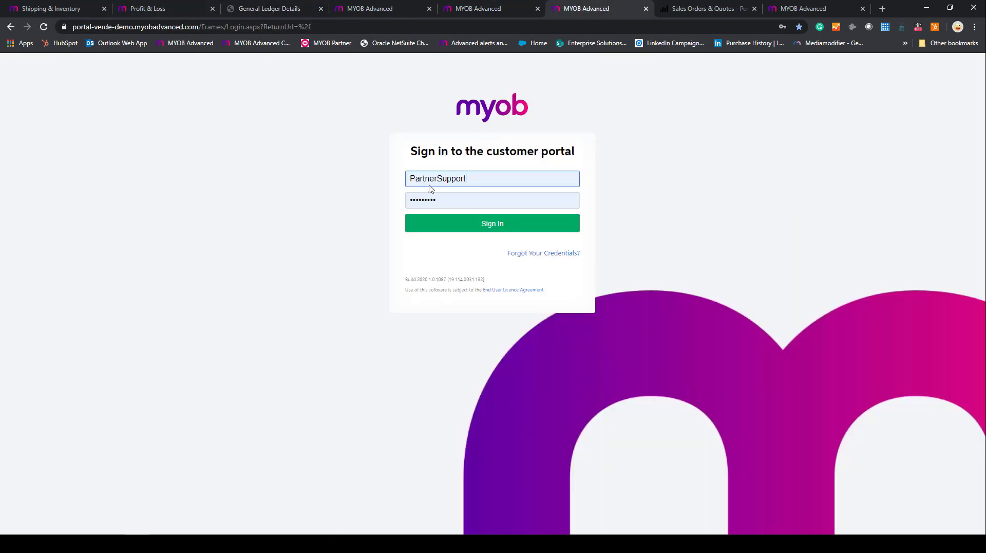
{"action": "left_click", "coordinate": [466, 226]}
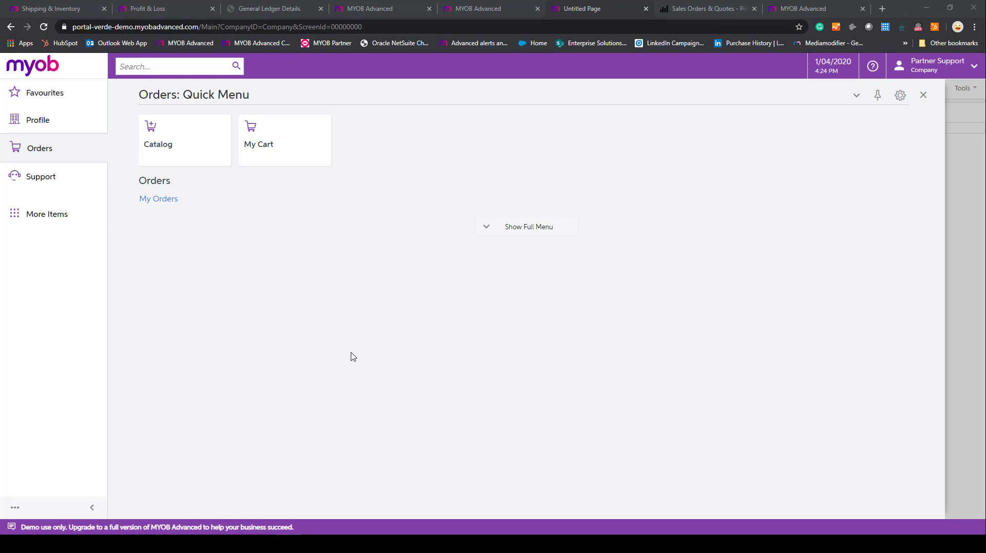